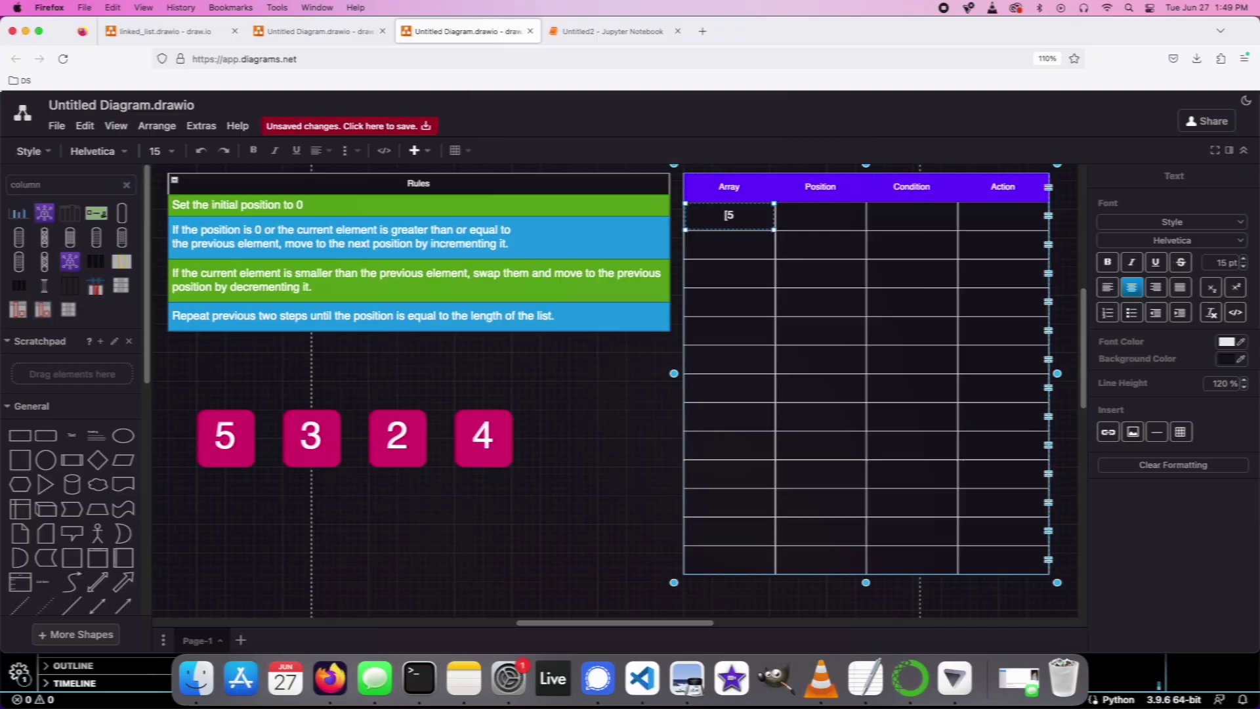
pyautogui.write(', 2, 4]0')
# Highlight box 5 in blue and fill the first row's condition and action cells
pyautogui.click(226, 436)
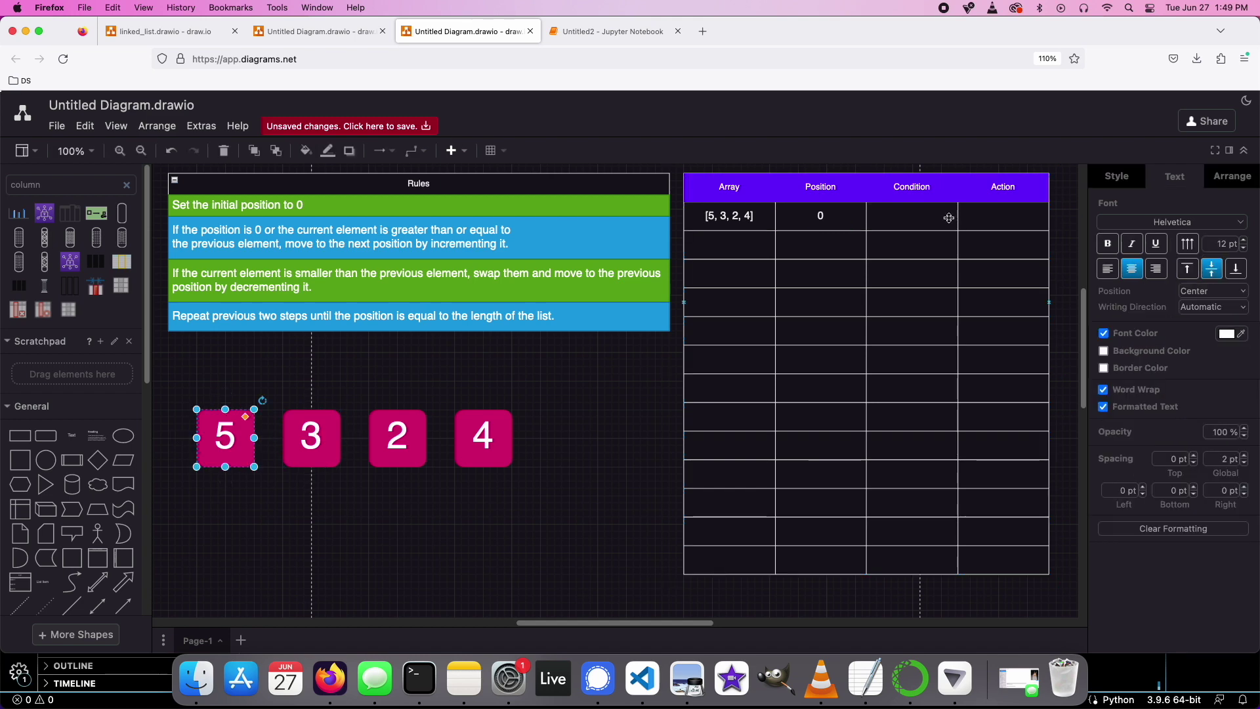
pyautogui.click(1131, 229)
pyautogui.click(901, 219)
pyautogui.doubleClick(900, 218)
pyautogui.write('pos == 0')
pyautogui.press('Tab')
pyautogui.write('inc')
# Enter the second row's array and position, moving the blue highlight from box 5 to box 3
pyautogui.doubleClick(729, 244)
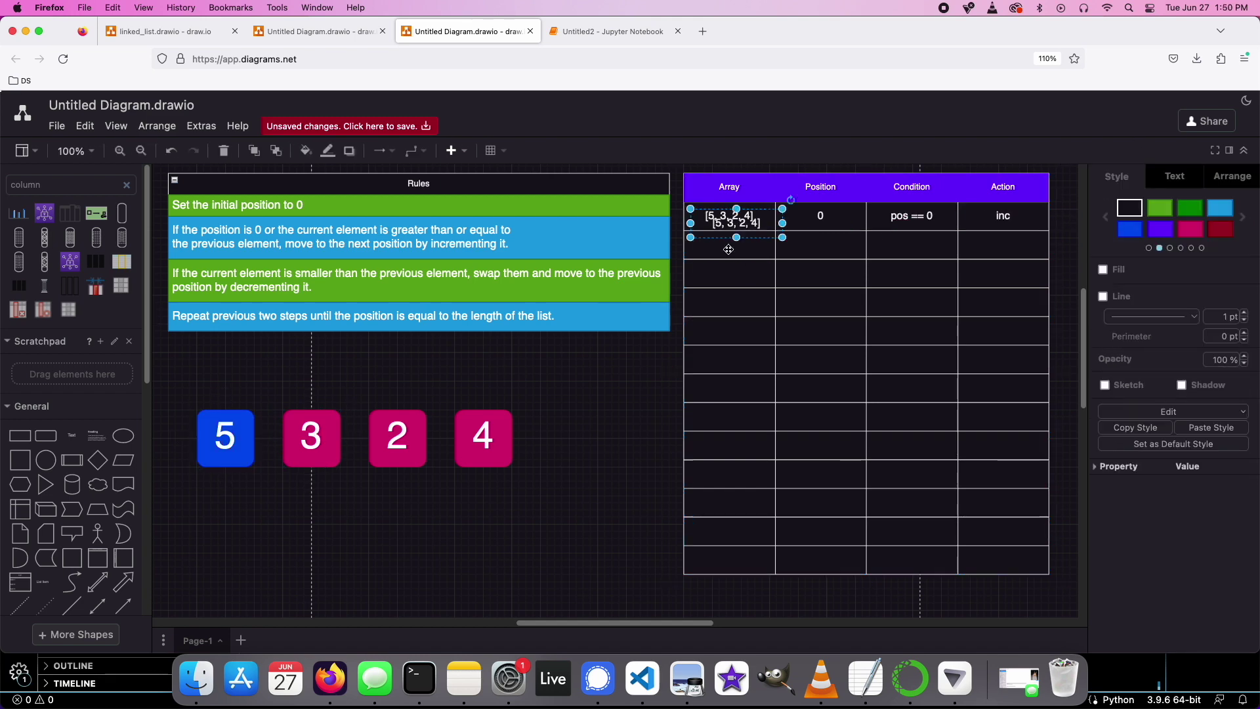
pyautogui.write('[5, 3, 2, 4]')
pyautogui.click(799, 244)
pyautogui.write('1')
pyautogui.click(226, 436)
pyautogui.click(1190, 229)
pyautogui.click(312, 436)
pyautogui.click(1130, 228)
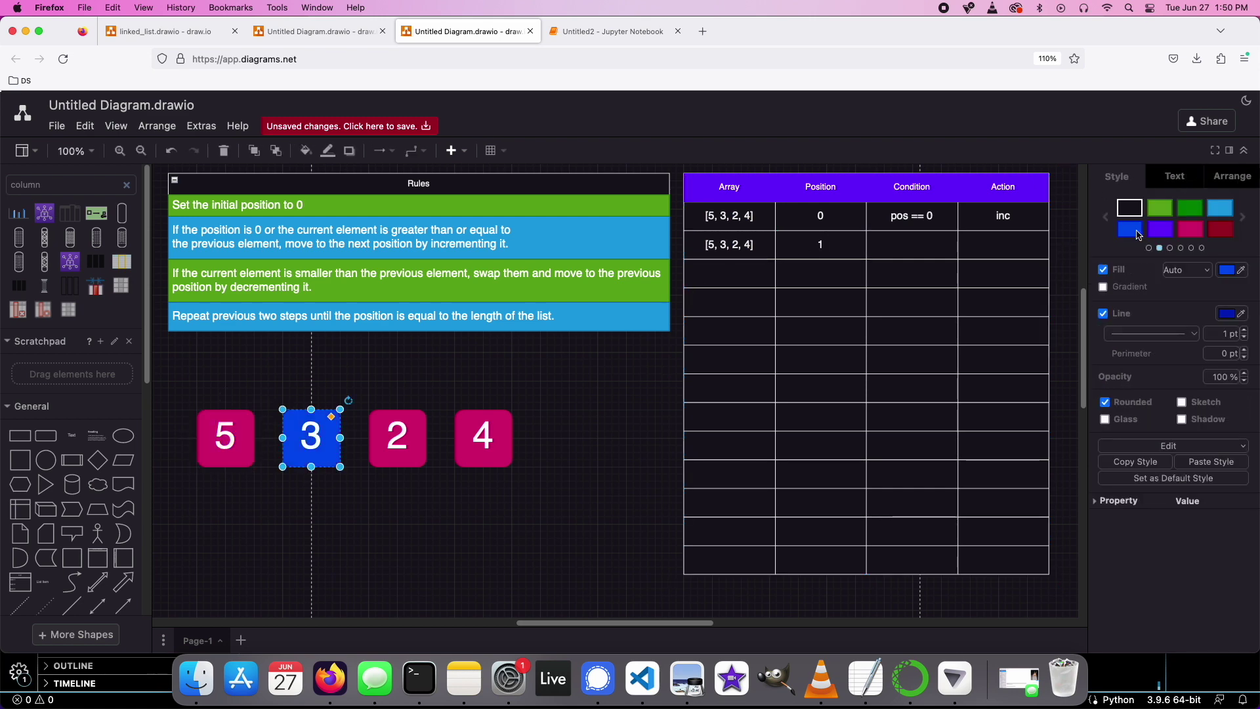
pyautogui.click(922, 243)
pyautogui.write('a[pos]')
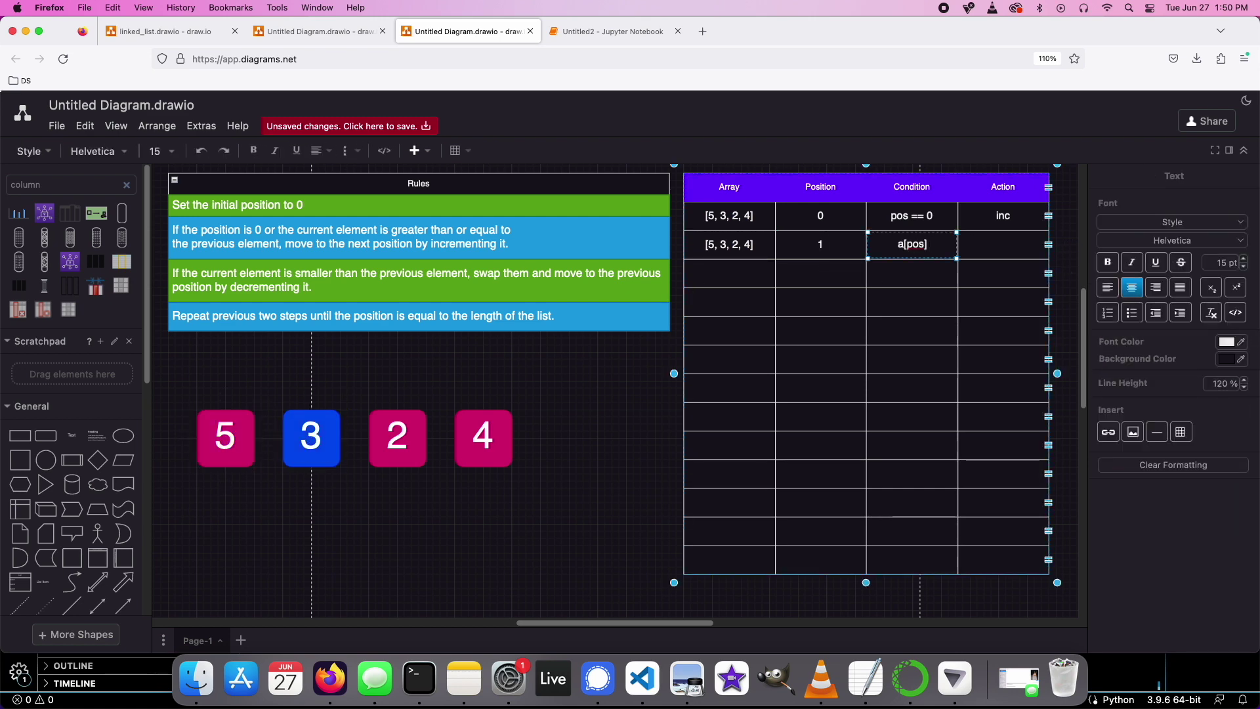
pyautogui.write(' < a[pos-1]')
# Finish the second row's condition and action, then drag box 3 into the first slot ahead of 5
pyautogui.click(994, 247)
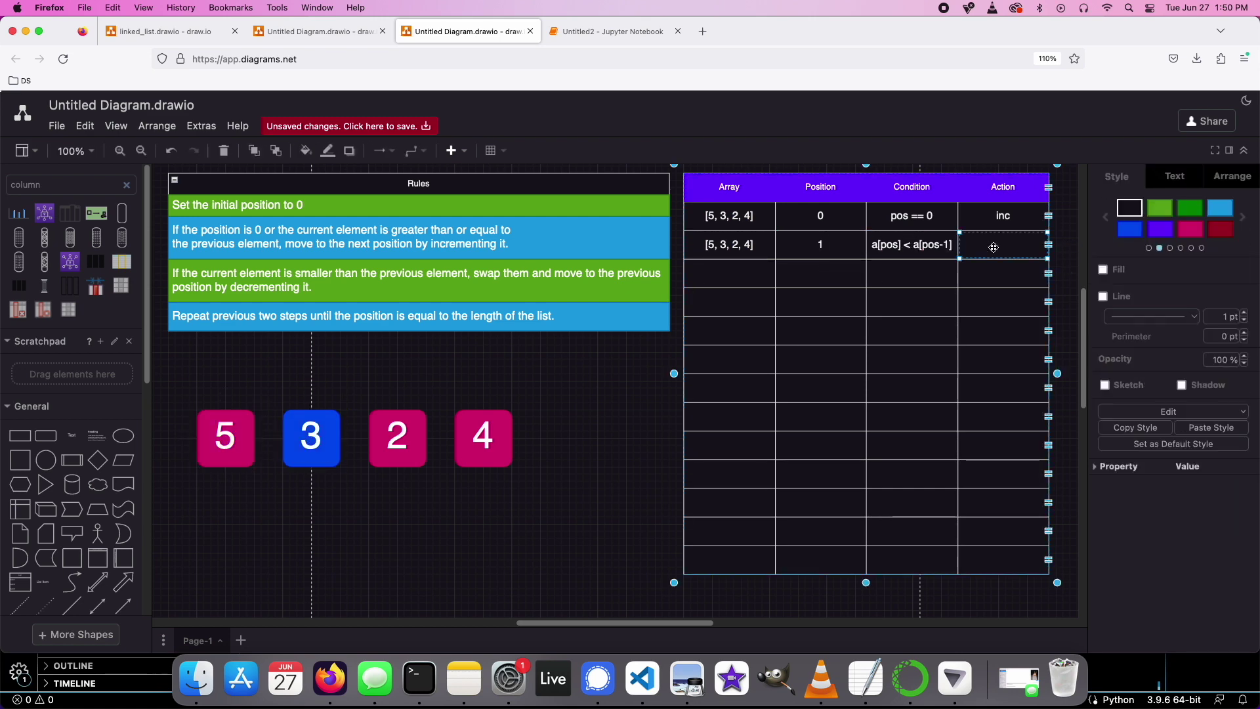
pyautogui.write('swap, dec')
pyautogui.click(311, 437)
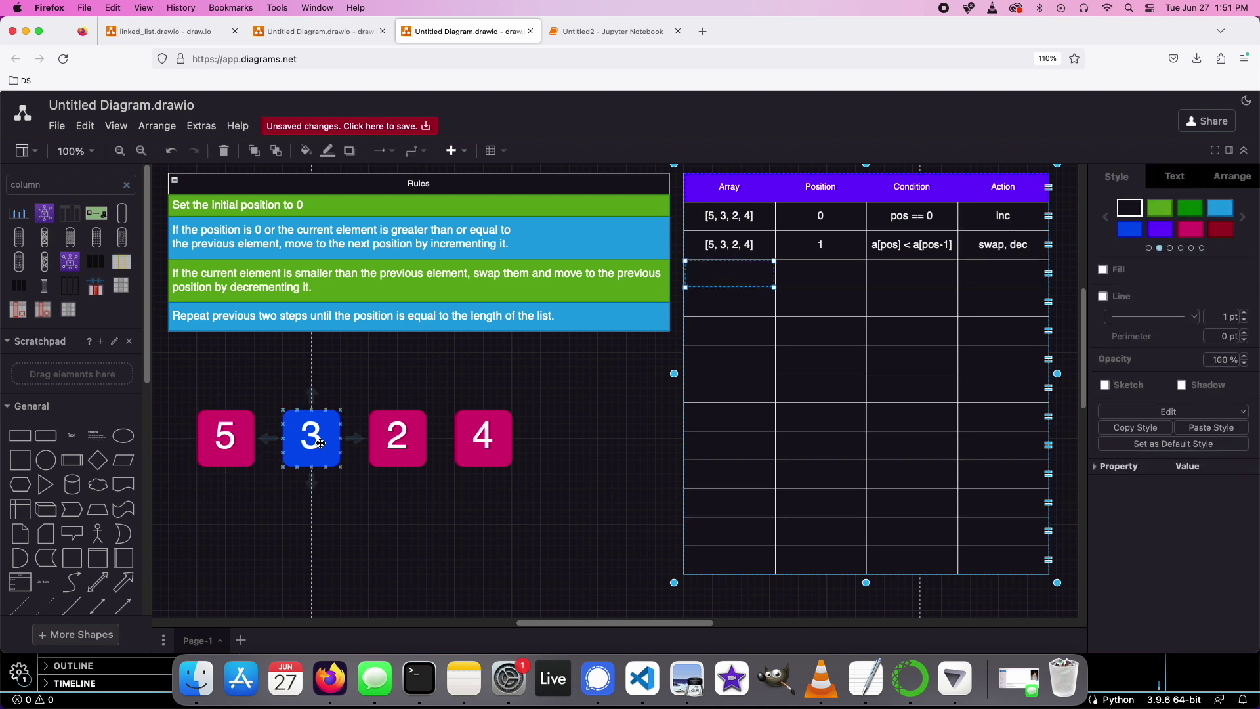
pyautogui.moveTo(312, 436)
pyautogui.mouseDown()
pyautogui.moveTo(250, 407)
pyautogui.moveTo(228, 448)
pyautogui.mouseUp()
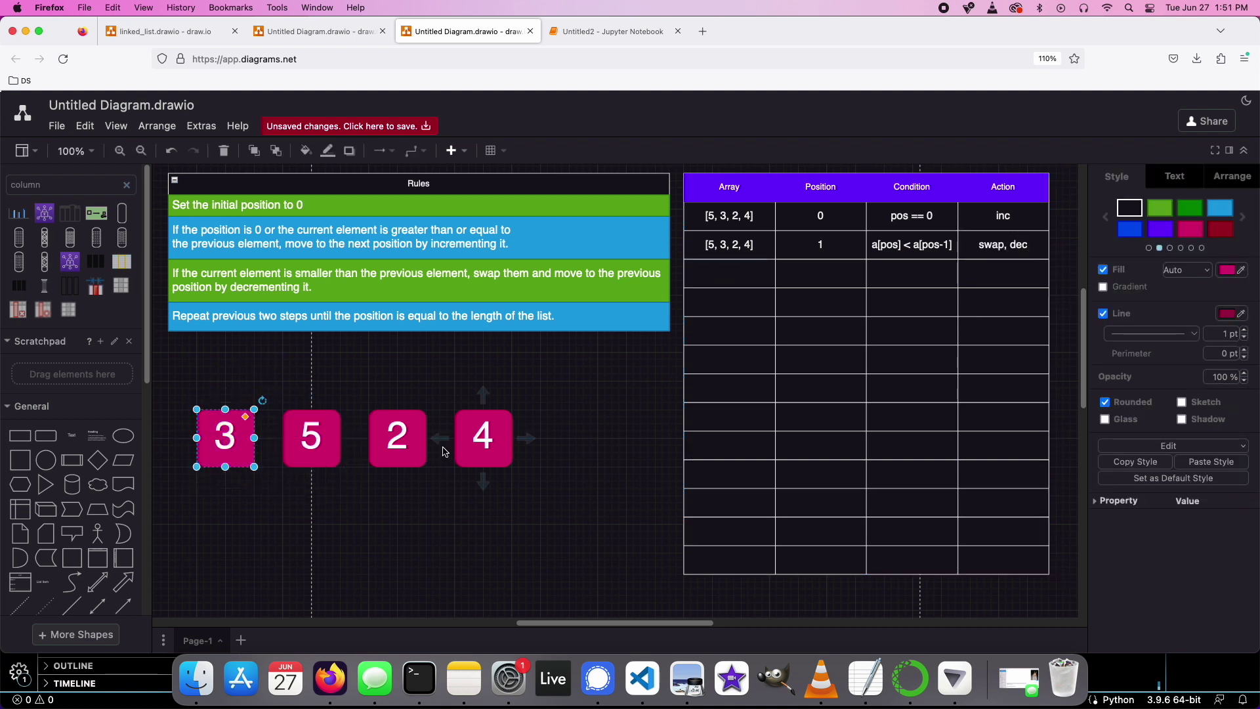
# Fill the third row with [3, 5, 2, 4], position 0, pos == 0, inc
pyautogui.click(720, 274)
pyautogui.doubleClick(720, 273)
pyautogui.write('[3, 5, ')
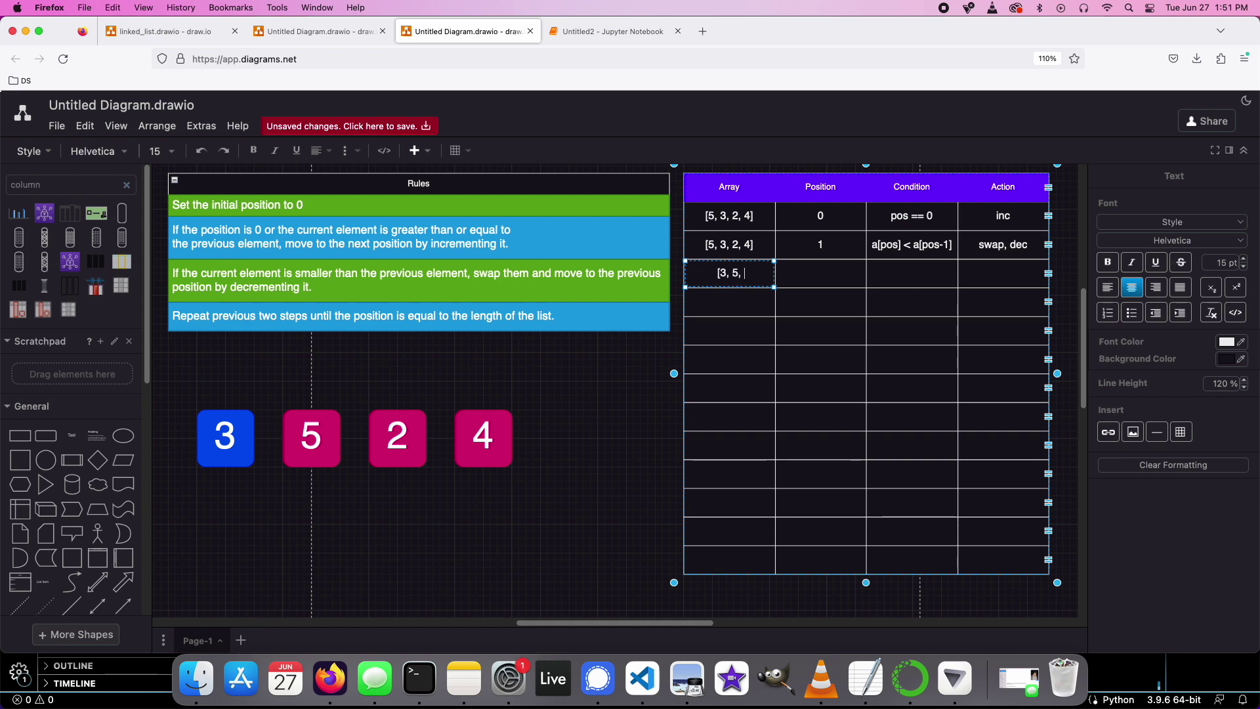
pyautogui.write('2, 4]')
pyautogui.press('Tab')
pyautogui.write('0')
pyautogui.press('Tab')
pyautogui.write('pos == 0')
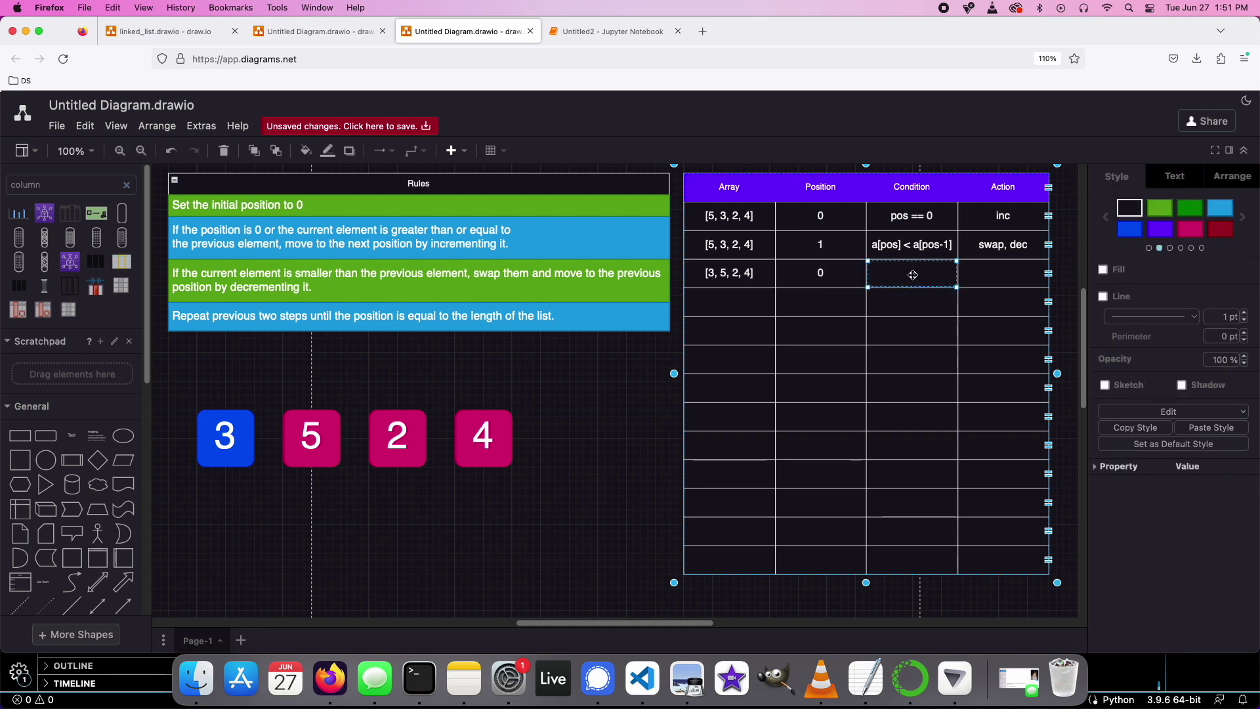
pyautogui.press('Tab')
pyautogui.write('inc')
pyautogui.click(312, 435)
# Return box 3 to pink and highlight box 5 in blue
pyautogui.click(1129, 229)
pyautogui.click(225, 436)
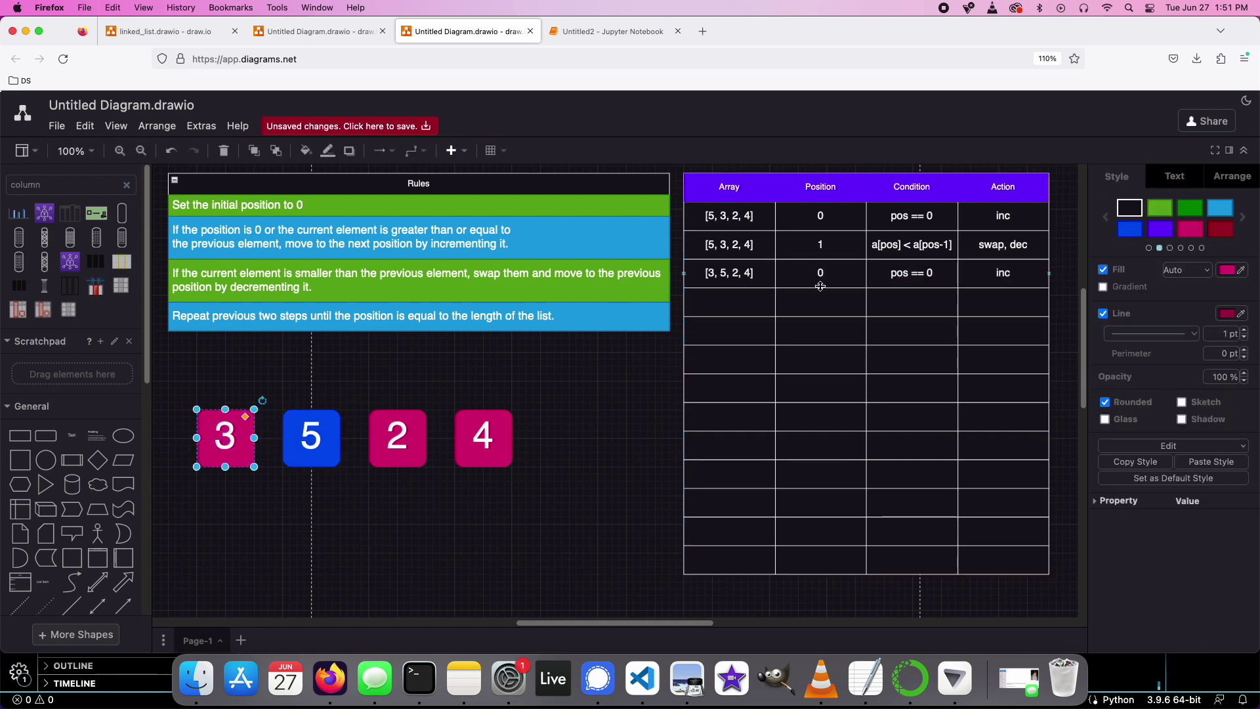
pyautogui.click(1191, 229)
pyautogui.click(757, 308)
# Fill the fourth row for position 1 of [3, 5, 2, 4], correcting the condition, with action inc
pyautogui.doubleClick(758, 309)
pyautogui.press('super+v')
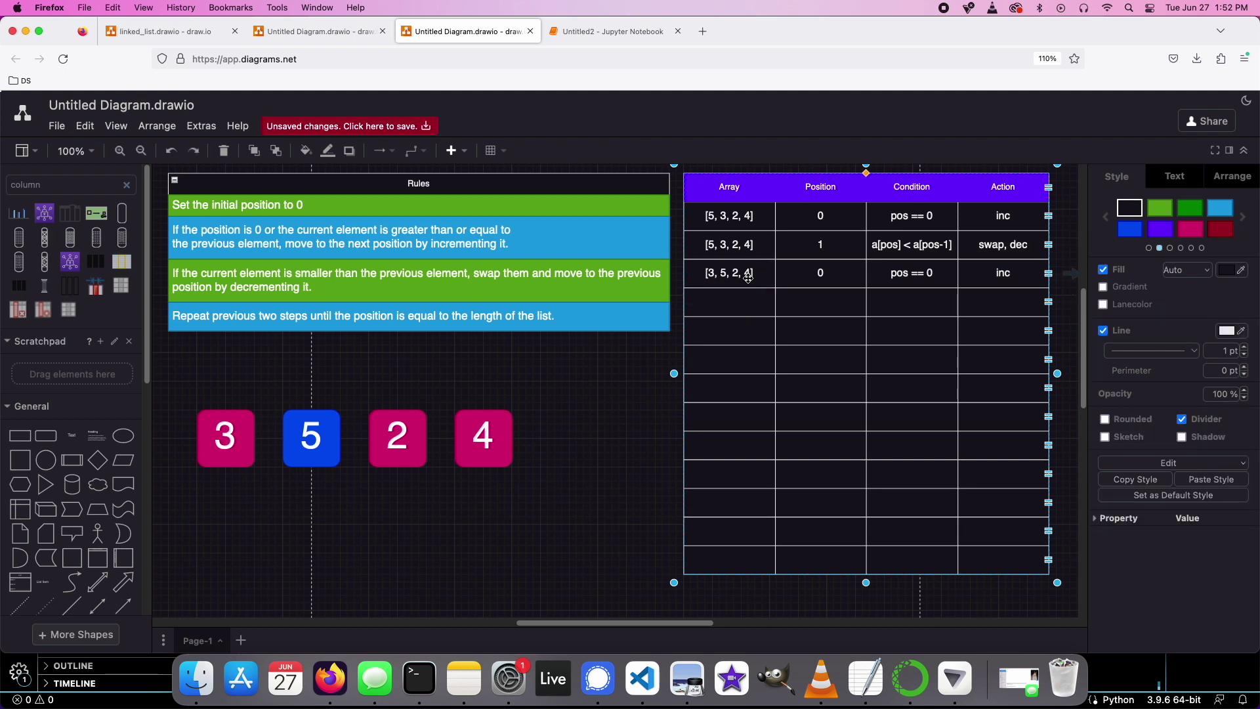
pyautogui.press('Tab')
pyautogui.write('1')
pyautogui.click(892, 302)
pyautogui.write('pos == 0')
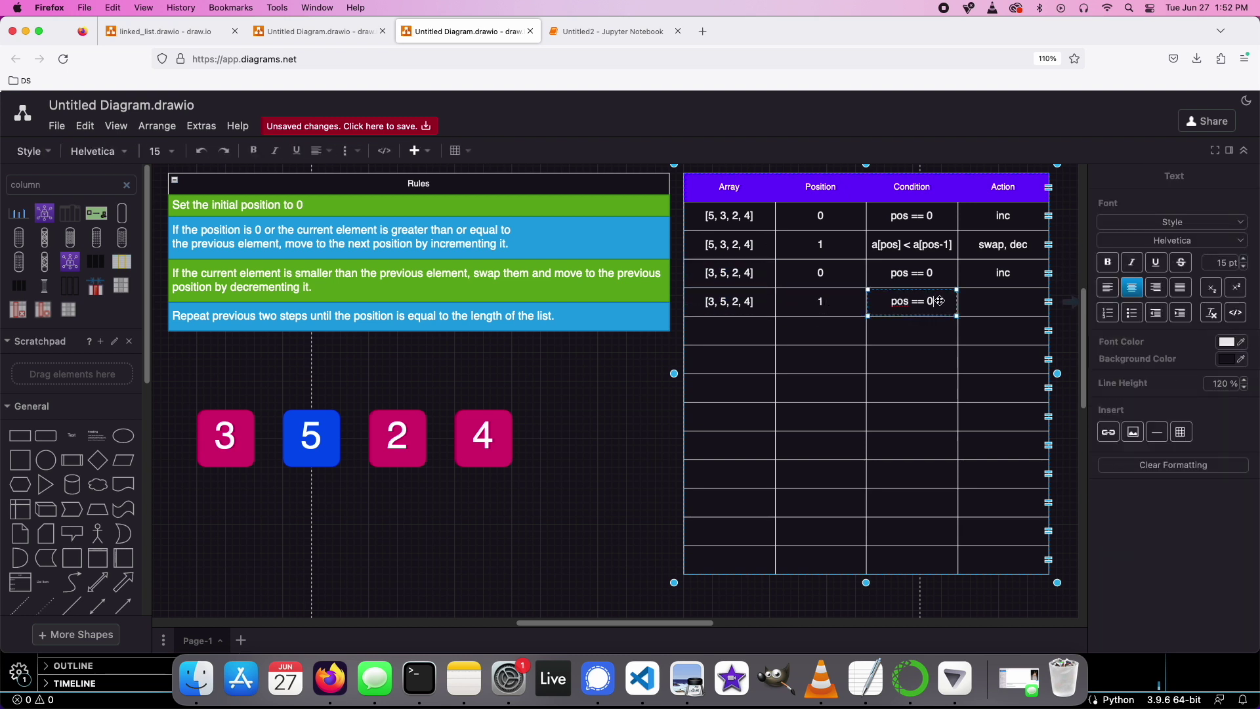
pyautogui.press('BackSpace')
pyautogui.press('BackSpace')
pyautogui.press('BackSpace')
pyautogui.write('] >')
pyautogui.write('= a[pos-1]')
pyautogui.click(991, 303)
pyautogui.write('inc')
# Enter the fifth row's position 2 and array, moving the blue highlight from box 5 to box 2
pyautogui.doubleClick(817, 329)
pyautogui.write('2')
pyautogui.click(735, 302)
pyautogui.doubleClick(729, 330)
pyautogui.write('[3, 5, 2, 4]')
pyautogui.click(397, 436)
pyautogui.click(312, 436)
pyautogui.click(901, 336)
# Record the fifth row's condition and 'swap, dec' action, then drag box 2 left of 5
pyautogui.doubleClick(901, 336)
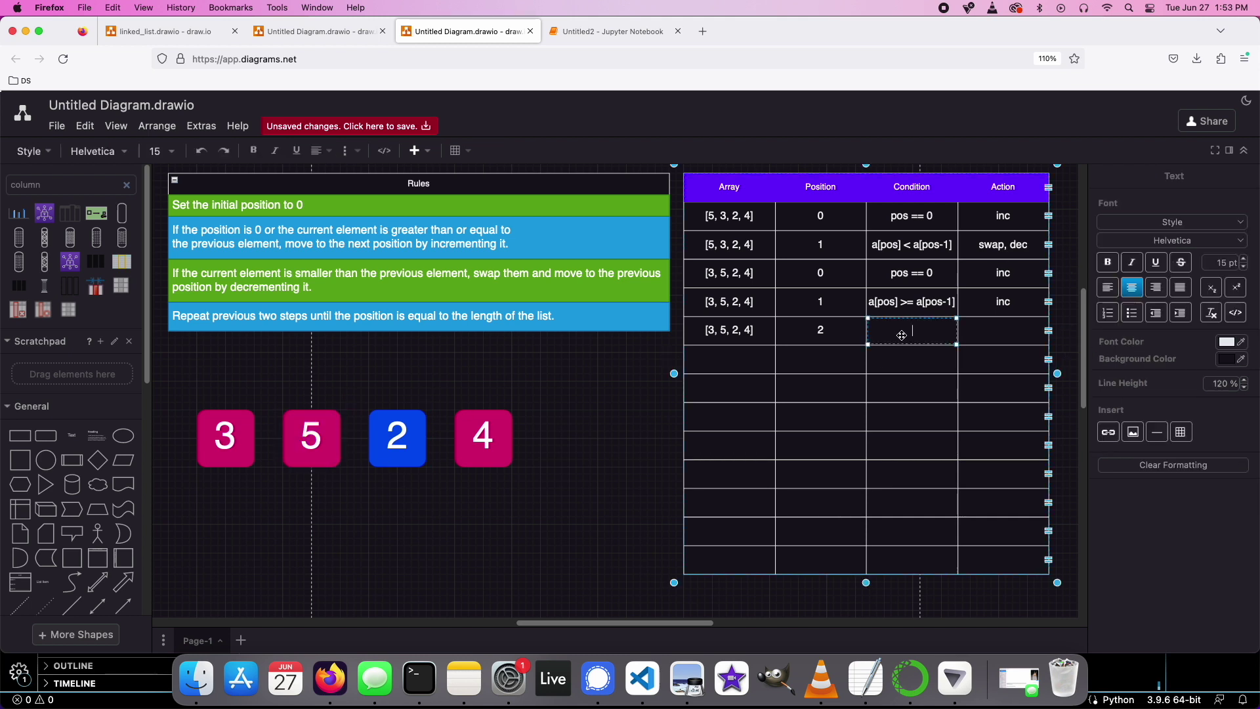
pyautogui.write('a[pos] < a[pos-1]')
pyautogui.click(1014, 336)
pyautogui.write('swap, dec')
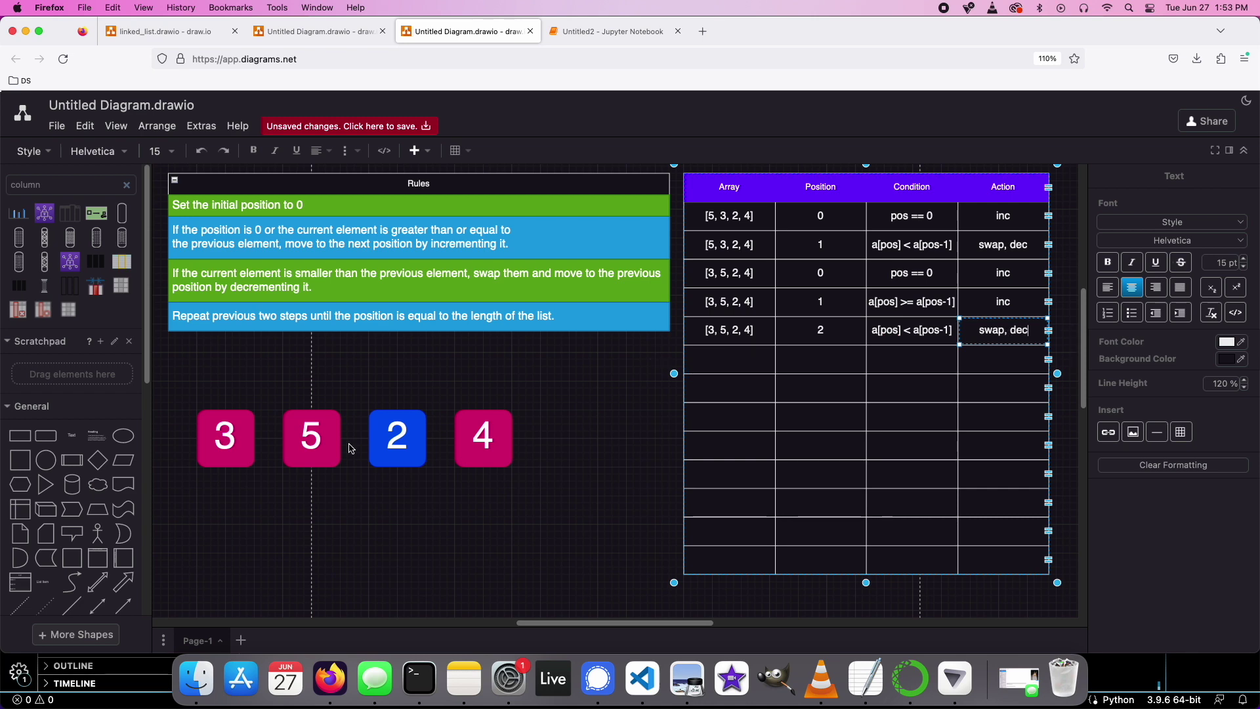
pyautogui.moveTo(397, 436); pyautogui.dragTo(315, 433)
# Fill the sixth row's array, position, condition and action cells
pyautogui.click(729, 358)
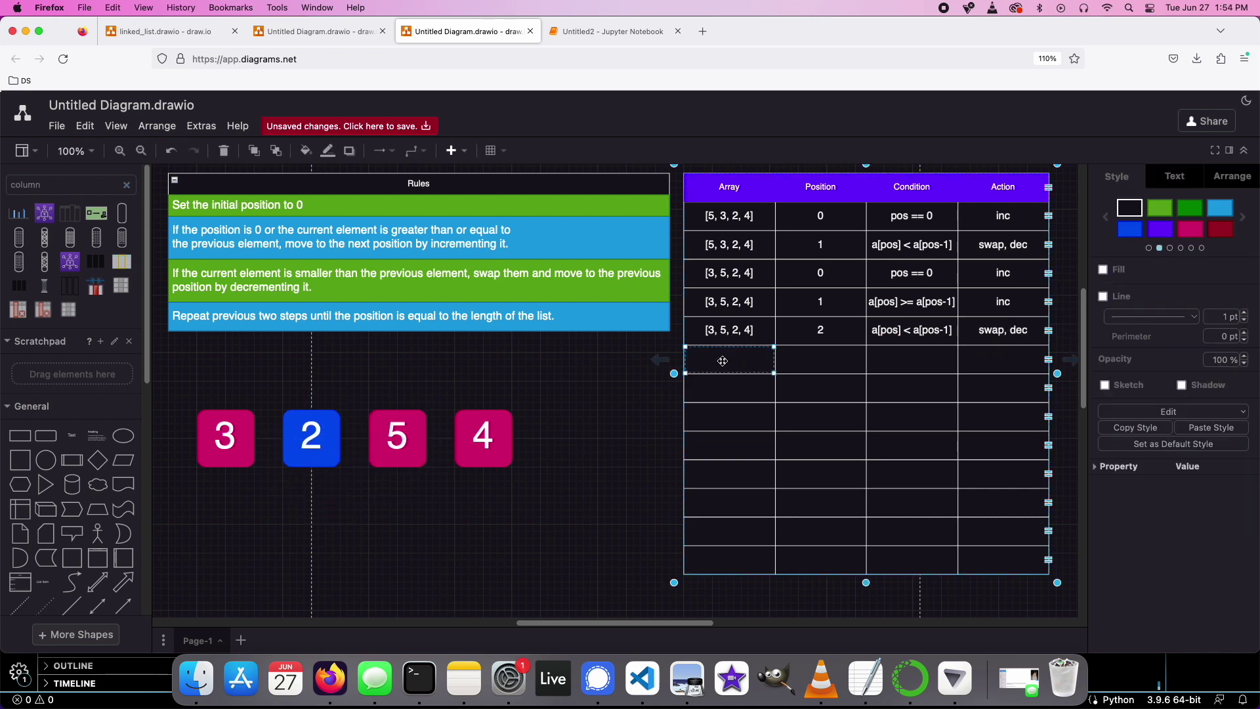
pyautogui.write('[3, 2, 5 ,4]')
pyautogui.press('Tab')
pyautogui.write('1')
pyautogui.click(893, 363)
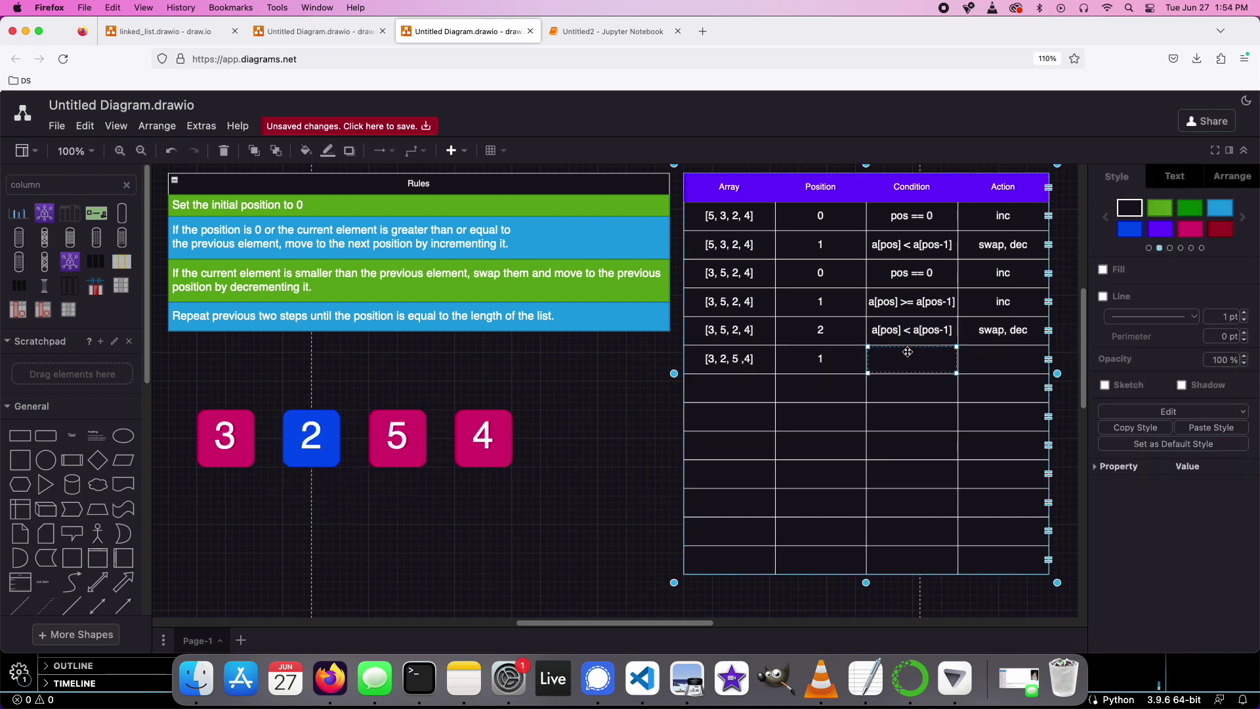
pyautogui.write('a[pos] < a[pos-1]')
pyautogui.click(1006, 370)
pyautogui.write('swap, dec')
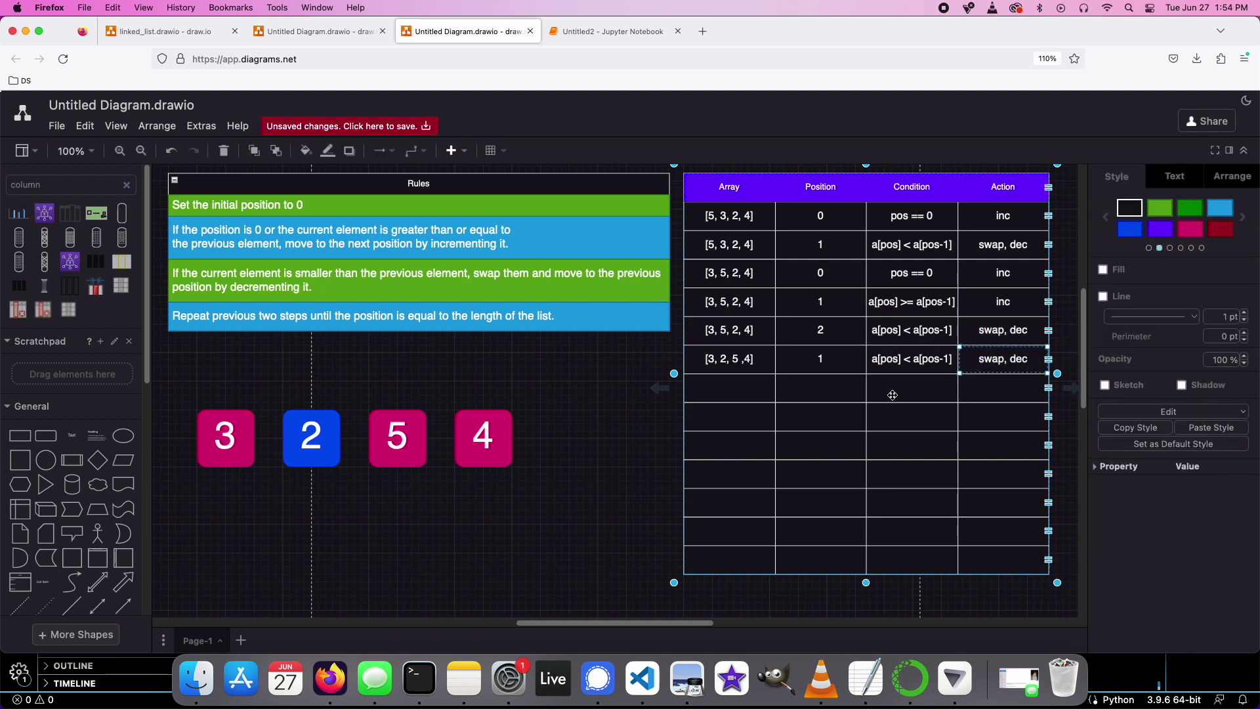
# Drag box 2 into the first slot ahead of 3 and fill the seventh row
pyautogui.click(292, 462)
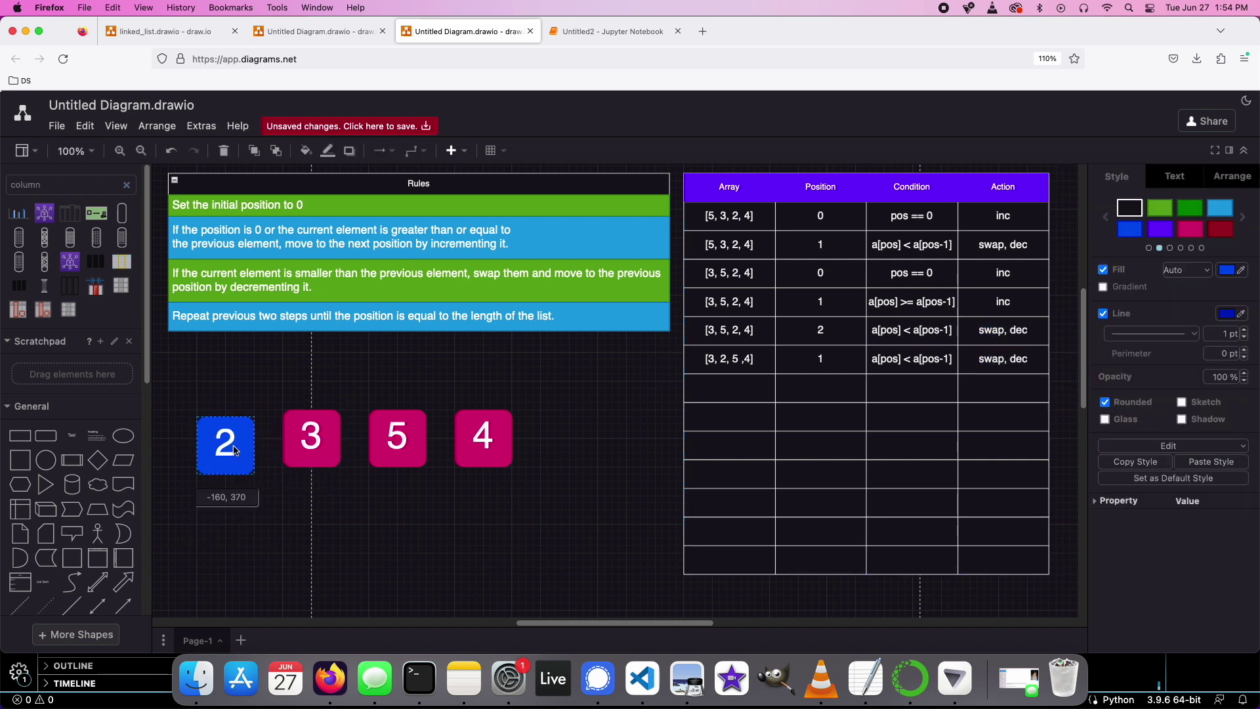
pyautogui.moveTo(292, 465); pyautogui.dragTo(207, 465)
pyautogui.click(728, 387)
pyautogui.write('[2, 3, 5, 4]')
pyautogui.press('Tab')
pyautogui.write('0')
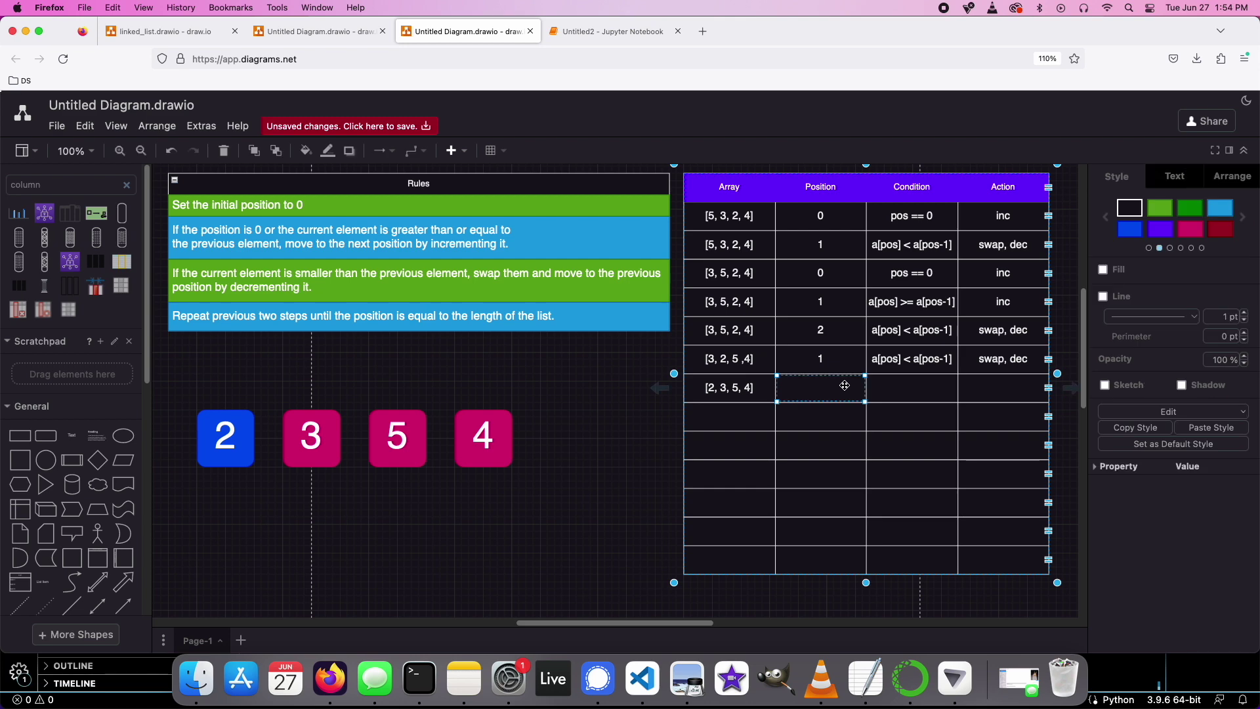
pyautogui.press('Tab')
pyautogui.write('pos == 0')
pyautogui.press('Tab')
pyautogui.write('inc')
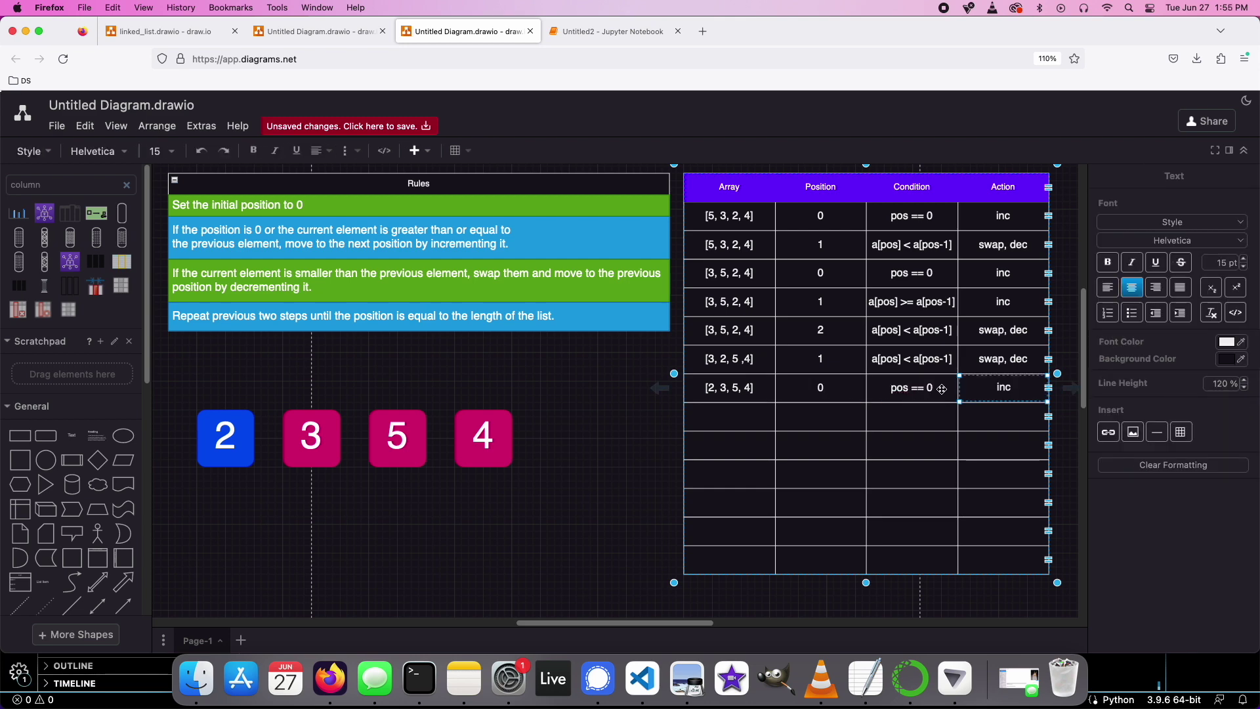
# Move the blue highlight from box 2 to box 3 and enter row 8 for position 1
pyautogui.click(226, 438)
pyautogui.click(310, 452)
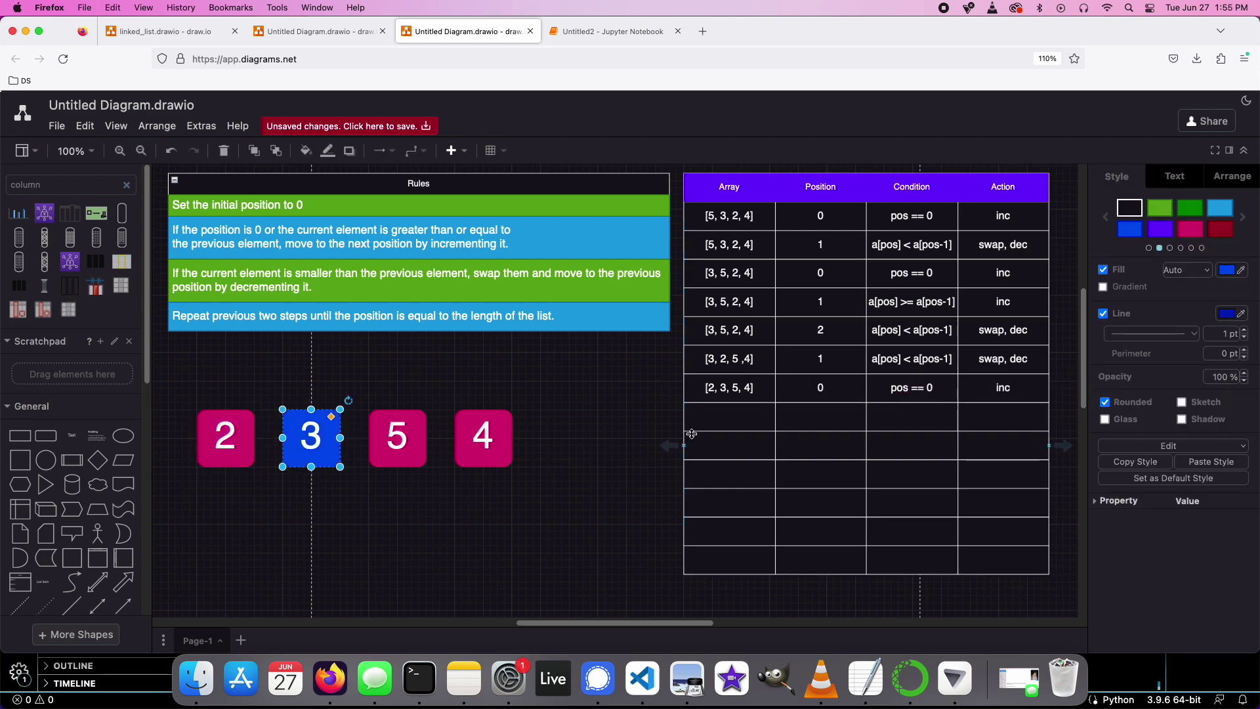
pyautogui.click(732, 417)
pyautogui.write('[2, 3, 5, 4]')
pyautogui.press('Tab')
pyautogui.write('1')
pyautogui.press('Tab')
pyautogui.write('a[pos] >= a[pos-1]')
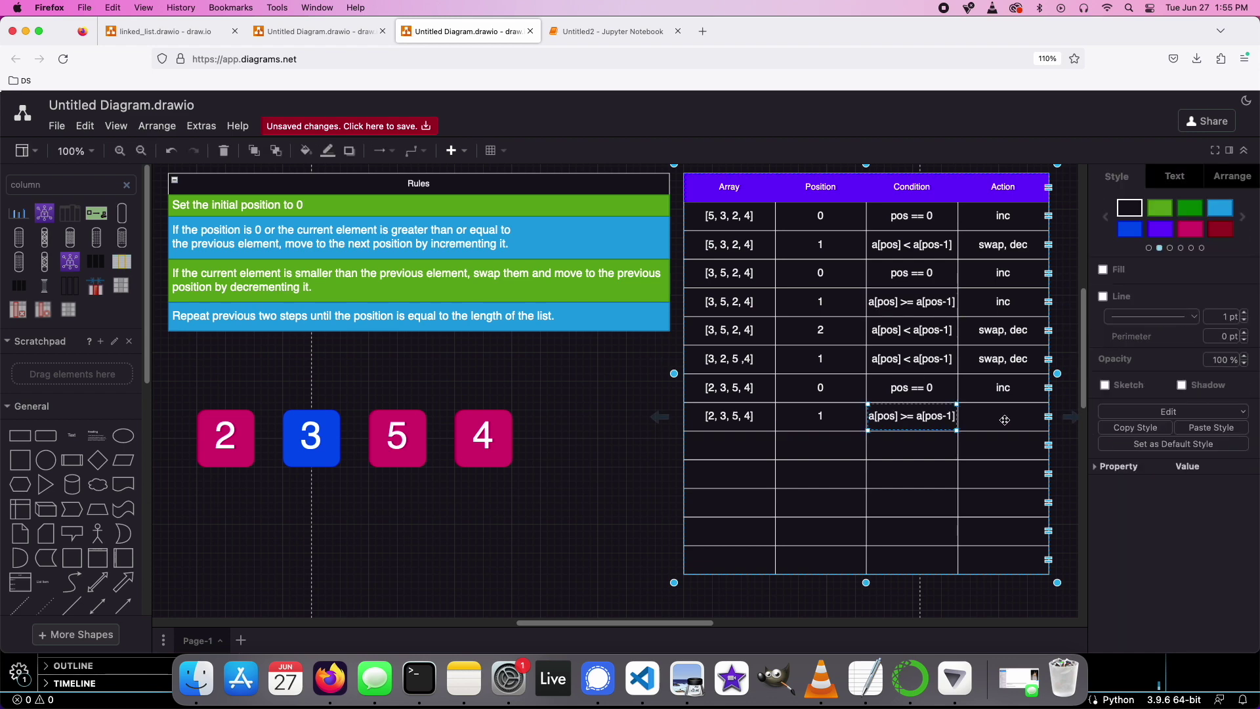
pyautogui.press('Tab')
pyautogui.write('inc')
# Highlight box 5 and fill row 9: [2, 3, 5, 4], position 2, a[pos] >= a[pos-1], inc
pyautogui.click(423, 452)
pyautogui.click(335, 438)
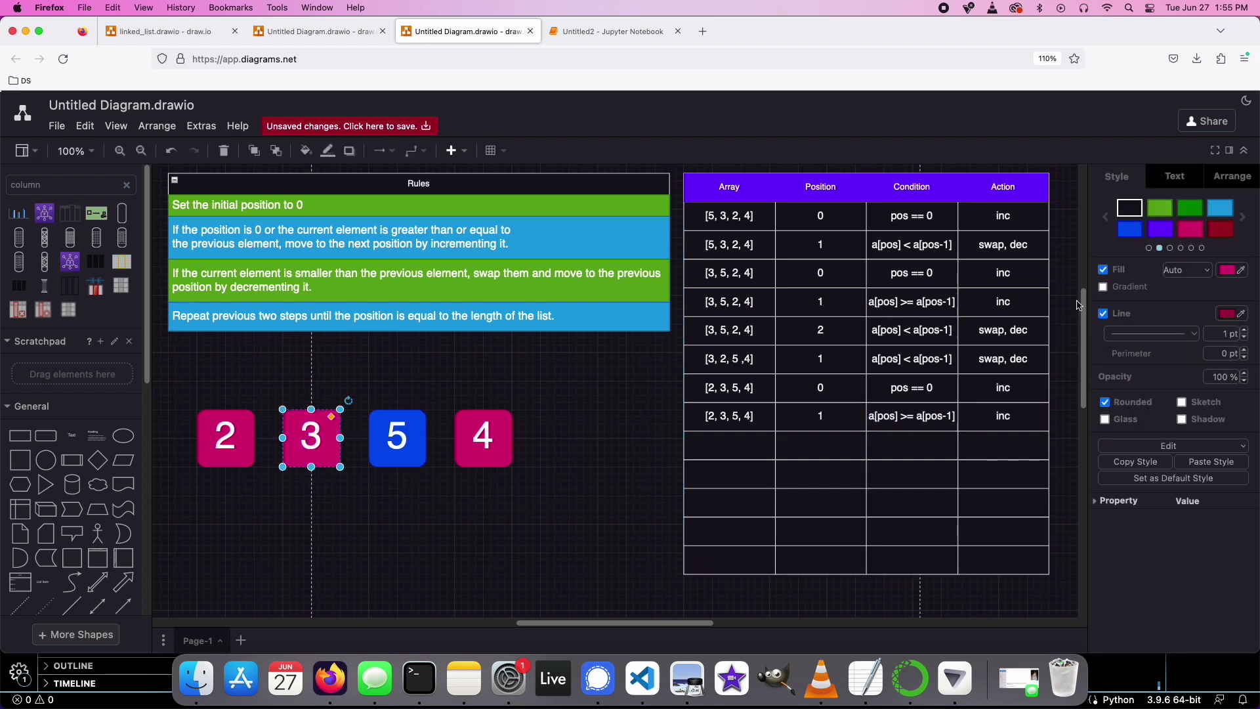
pyautogui.doubleClick(729, 446)
pyautogui.write('[2, 3, 5, 4]')
pyautogui.click(812, 445)
pyautogui.write('2')
pyautogui.click(907, 445)
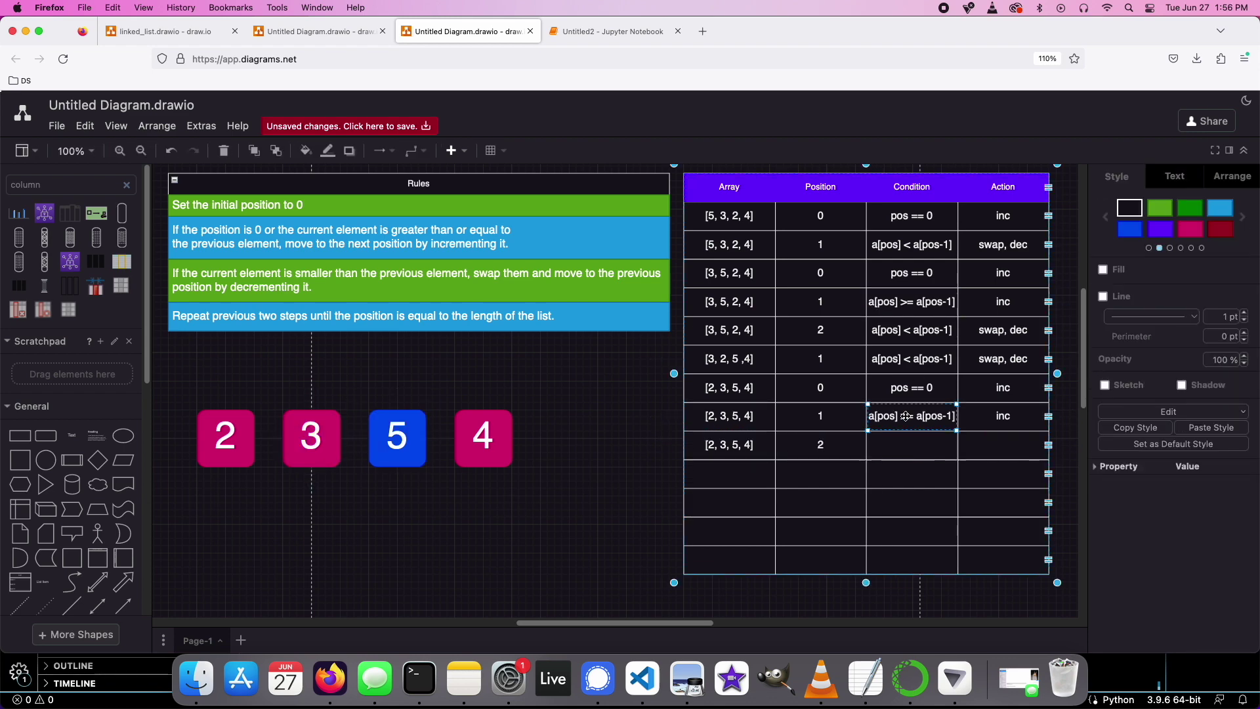
pyautogui.write('a[pos] >= a[pos-1]')
pyautogui.click(990, 445)
pyautogui.write('inc')
# Start row 10's array and highlight box 4 in blue
pyautogui.click(729, 474)
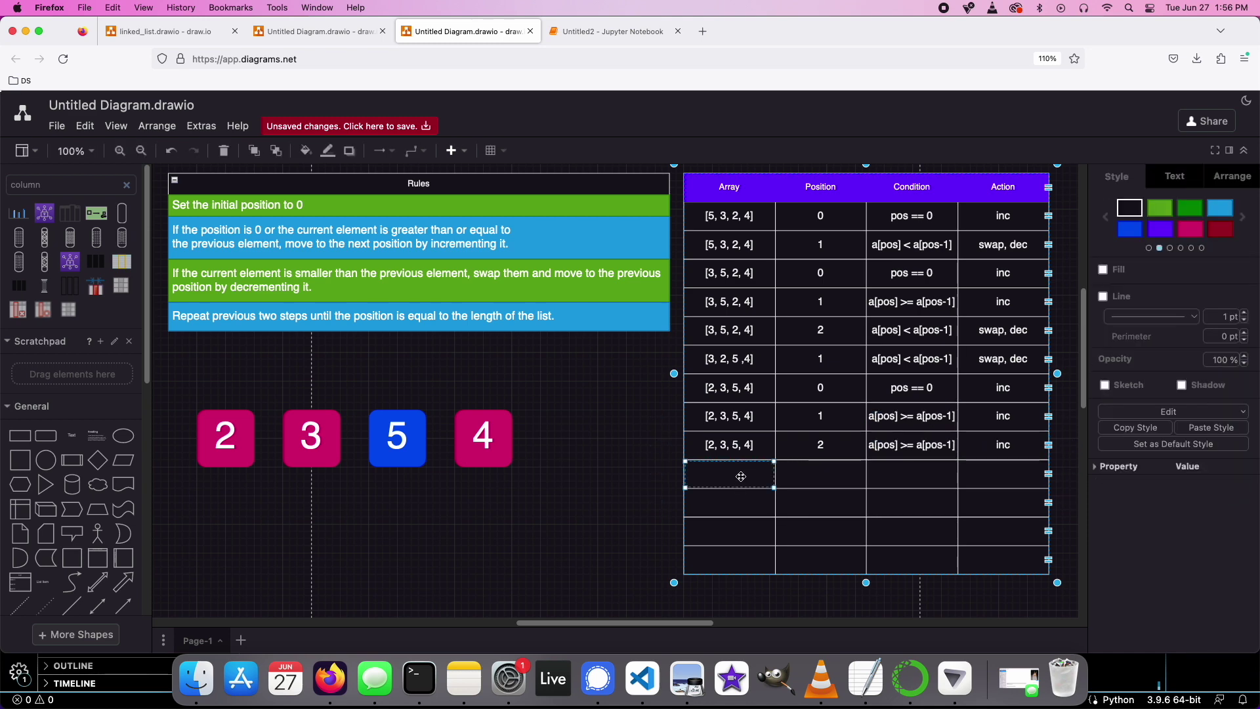
pyautogui.write('[2, 3, 5, 4]')
pyautogui.click(495, 443)
pyautogui.click(1129, 228)
pyautogui.click(396, 437)
# Reset box 5 to pink and complete row 10 with the pasted condition and 'swap, dec'
pyautogui.click(1192, 230)
pyautogui.click(814, 479)
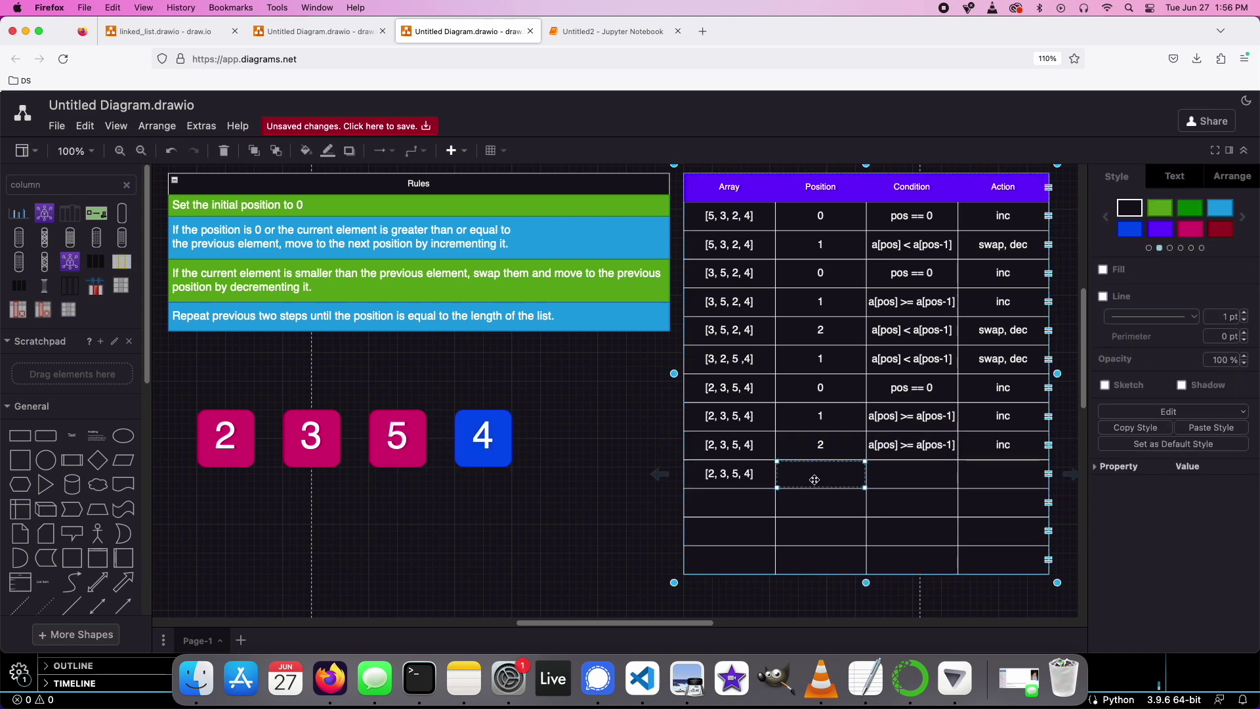
pyautogui.doubleClick(815, 478)
pyautogui.write('3')
pyautogui.doubleClick(930, 453)
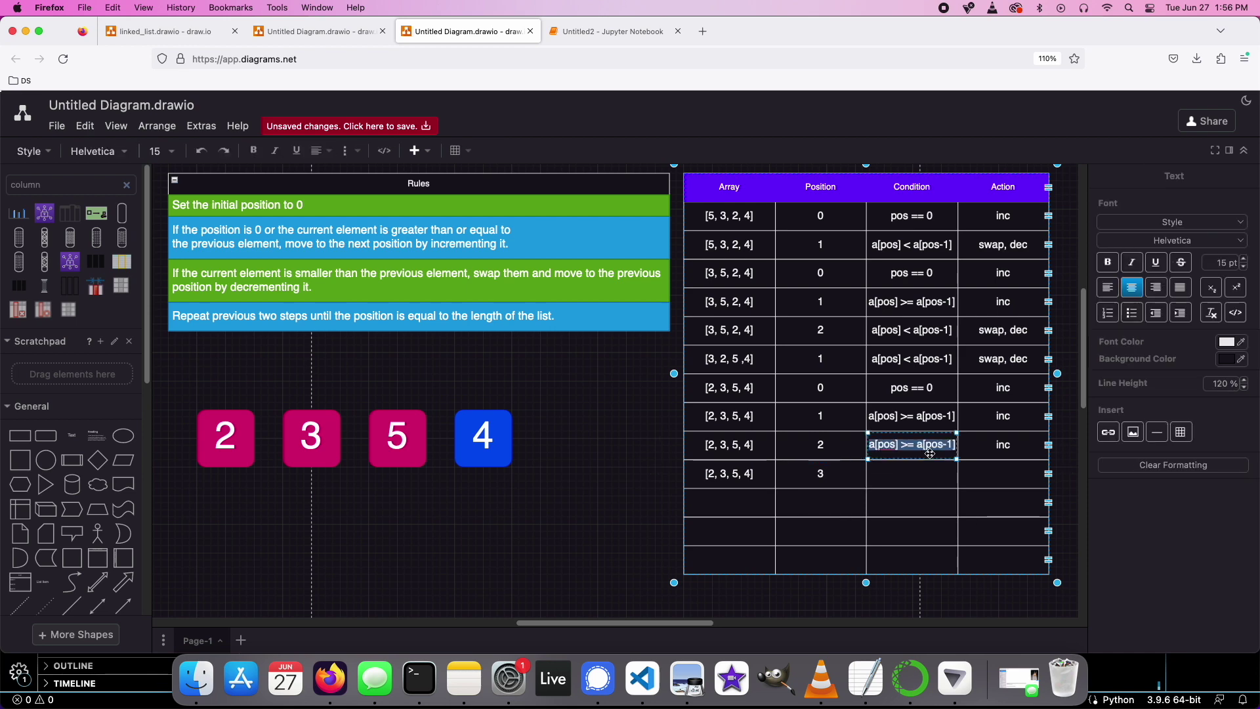
pyautogui.doubleClick(912, 474)
pyautogui.hotkey('ctrl', 'v')
pyautogui.doubleClick(1003, 474)
pyautogui.write('swap, dec')
pyautogui.click(739, 515)
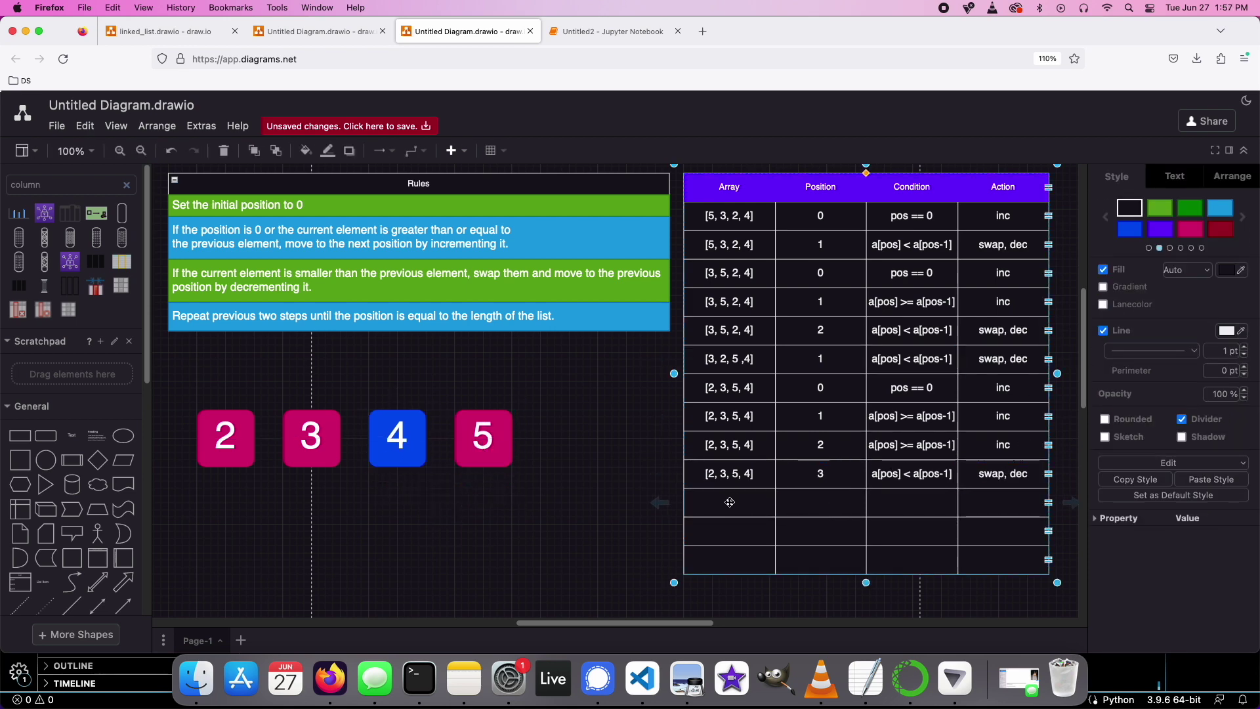
# Fill row 11's array, position, reused condition and action
pyautogui.doubleClick(729, 502)
pyautogui.write('[2, 3 ,4 ,5]')
pyautogui.press('Tab')
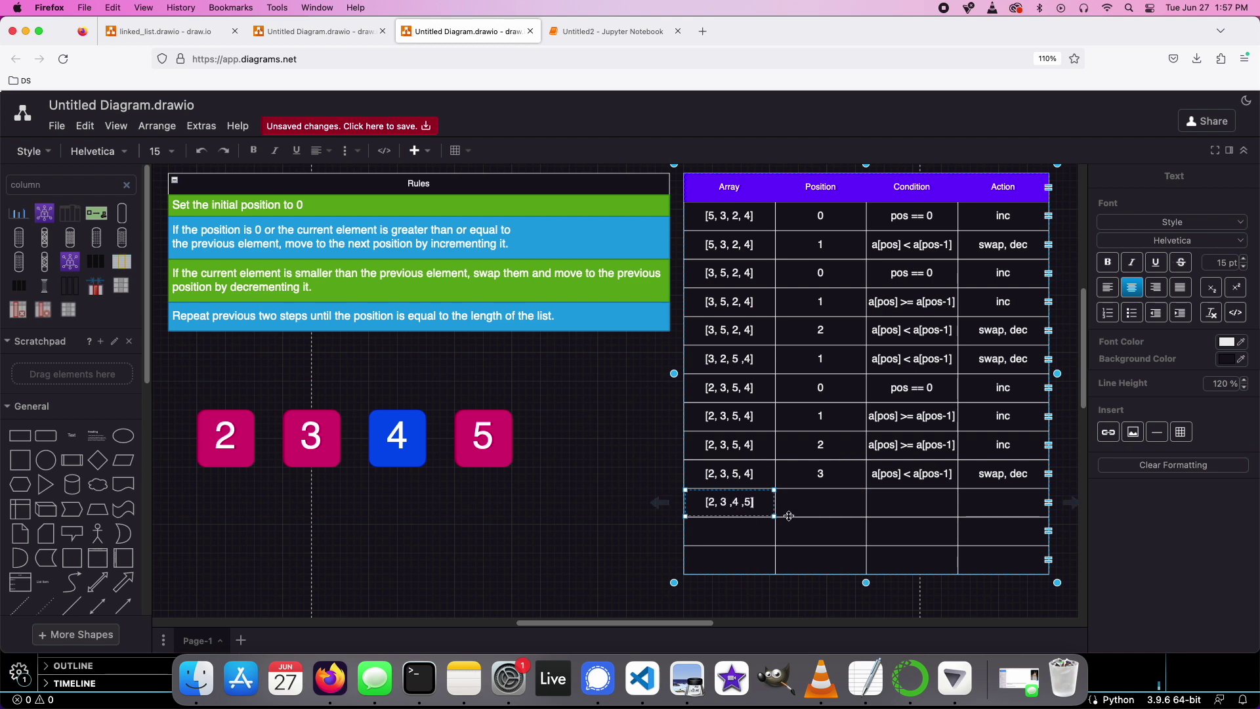
pyautogui.write('2')
pyautogui.click(913, 500)
pyautogui.doubleClick(912, 444)
pyautogui.hotkey('ctrl', 'c')
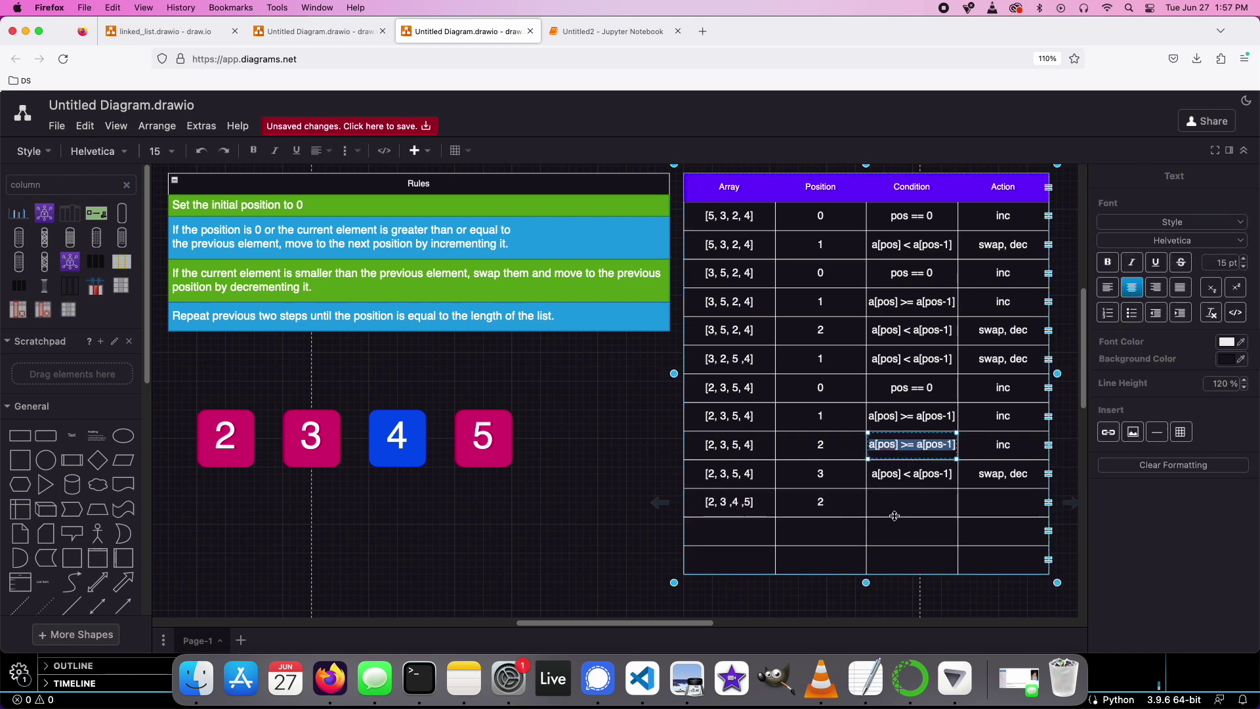
pyautogui.click(913, 502)
pyautogui.hotkey('ctrl', 'v')
pyautogui.click(1002, 502)
pyautogui.write('inc')
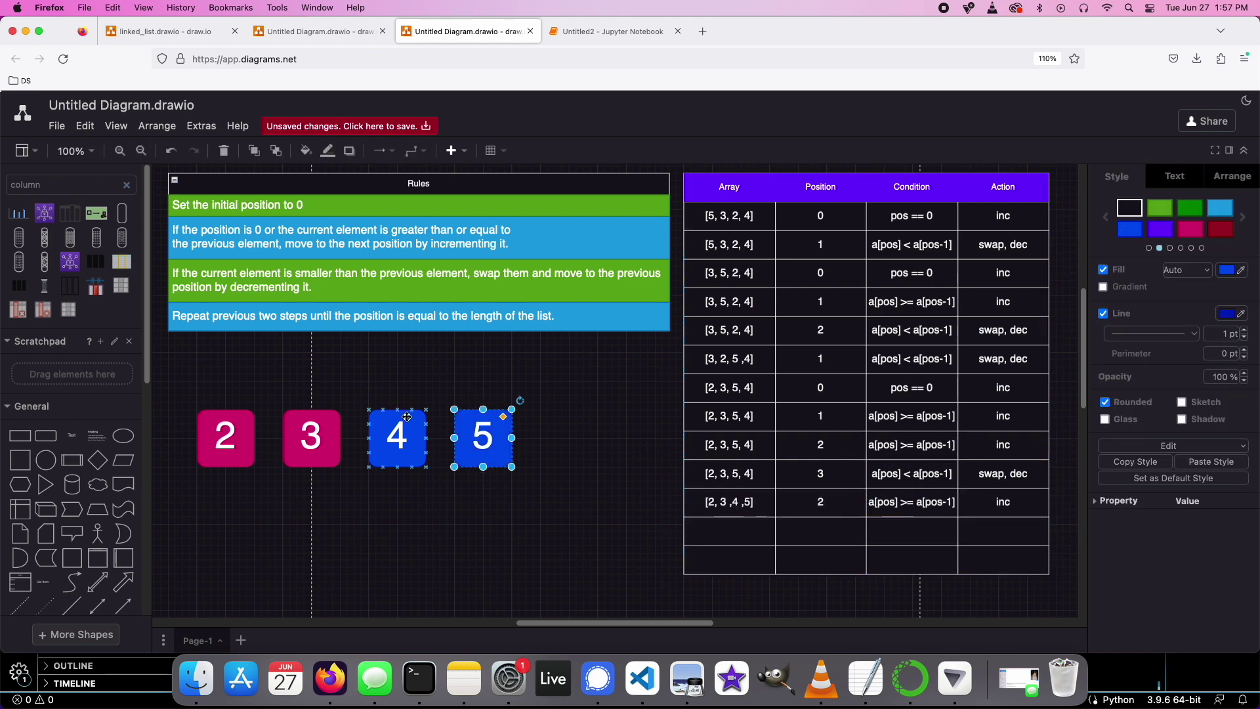
# Highlight box 5, correct row 11's array, and fill row 12 with the pasted condition
pyautogui.click(712, 533)
pyautogui.doubleClick(734, 503)
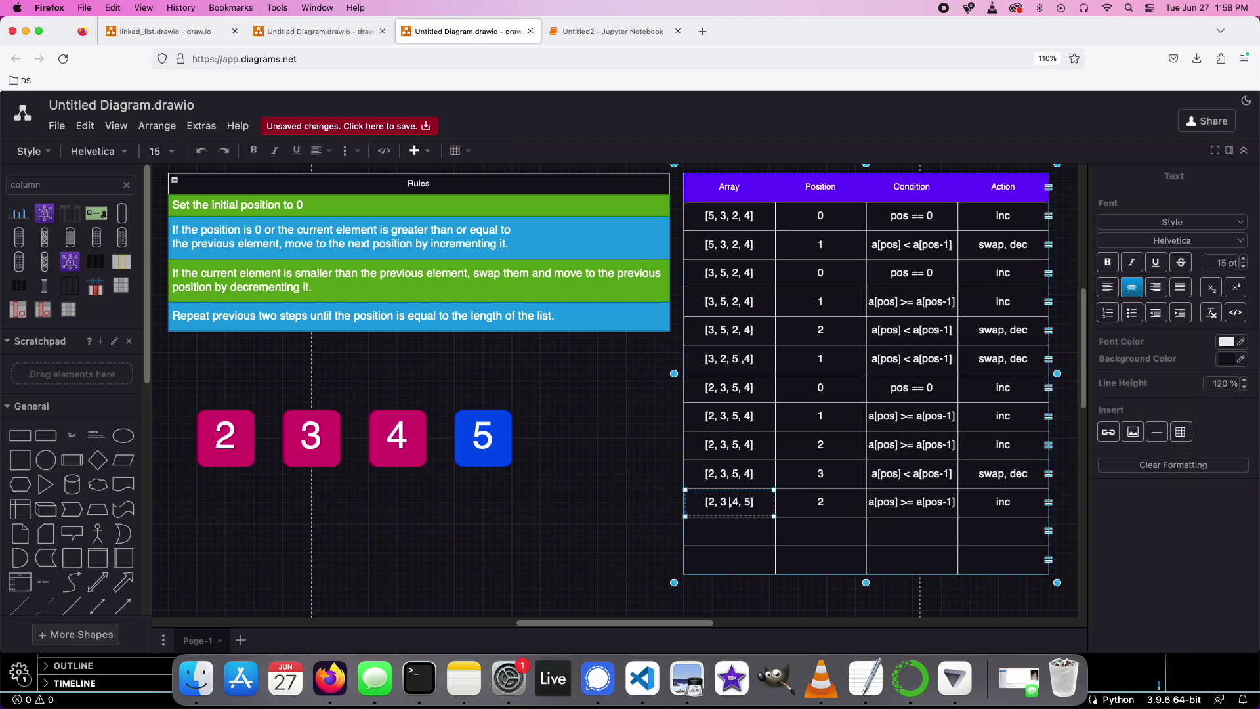
pyautogui.click(729, 530)
pyautogui.write('[2, 3, 4, 5]')
pyautogui.click(820, 531)
pyautogui.write('3')
pyautogui.click(912, 531)
pyautogui.hotkey('ctrl', 'v')
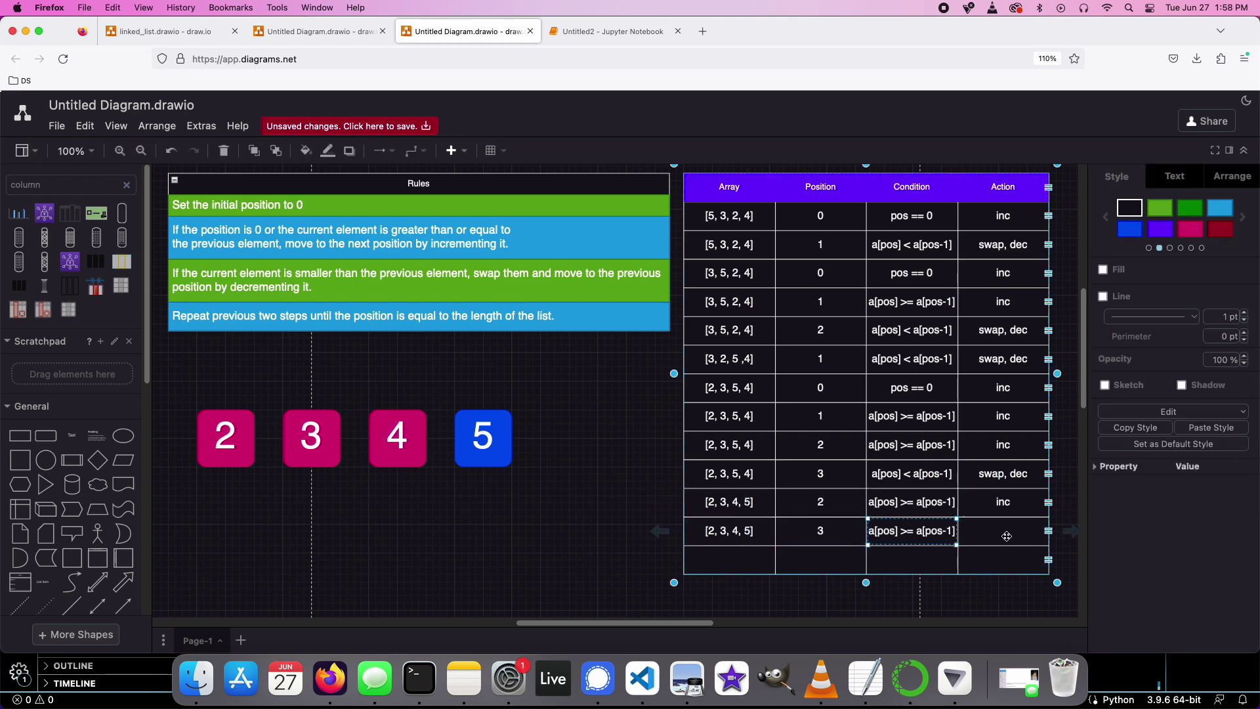
pyautogui.click(1006, 536)
pyautogui.write('inc')
# Turn box 5 back to pink and begin row 13 with sorted array [2, 3, 4, 5]
pyautogui.click(483, 436)
pyautogui.click(1190, 229)
pyautogui.click(729, 561)
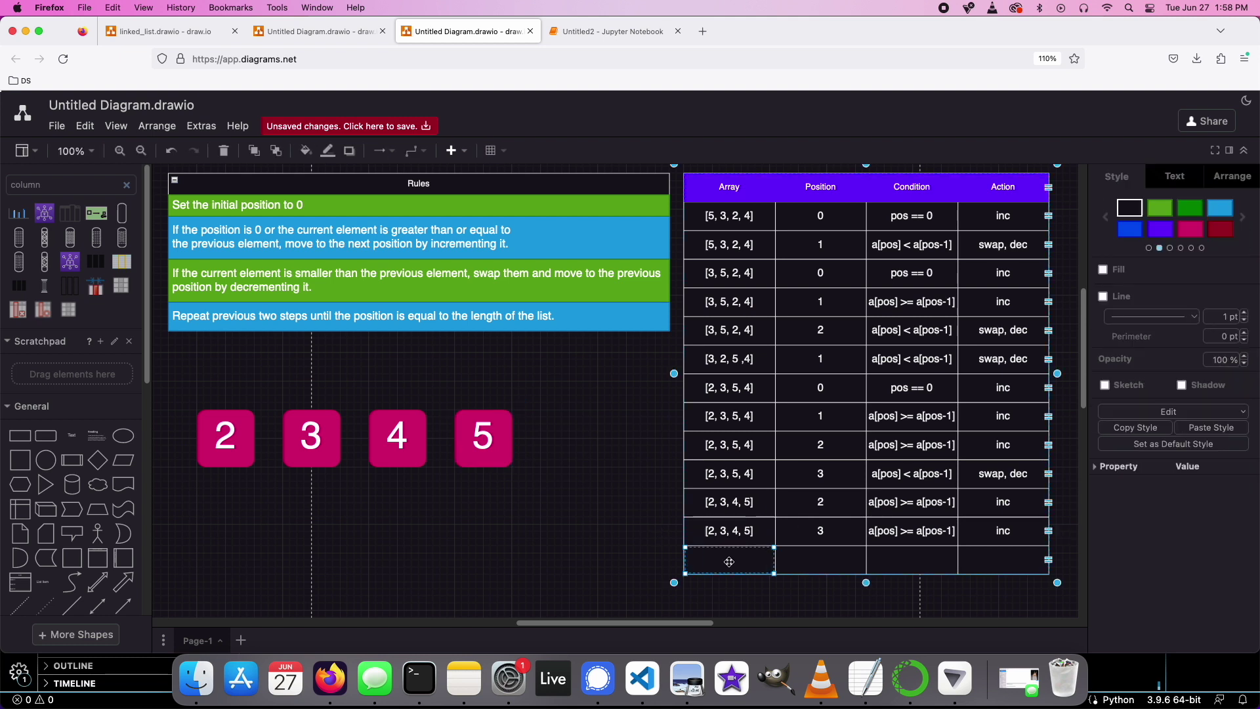
pyautogui.write('[2, 3, 4, 5]')
pyautogui.doubleClick(830, 564)
pyautogui.write('-')
pyautogui.click(893, 563)
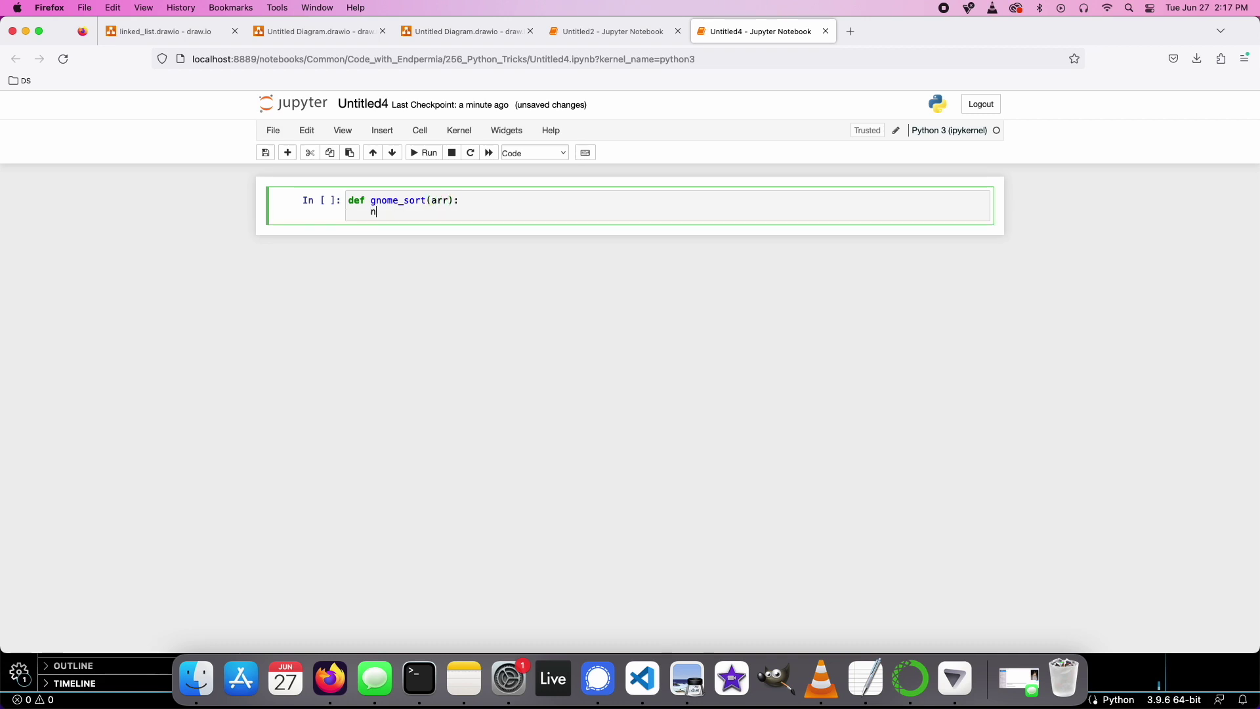
pyautogui.write('= len(arr')
# Write the gnome_sort(arr) body: while loop, if/else swap-and-decrement branches, and return arr
pyautogui.press('Return')
pyautogui.write('pos = 0')
pyautogui.press('Return')
pyautogui.press('Return')
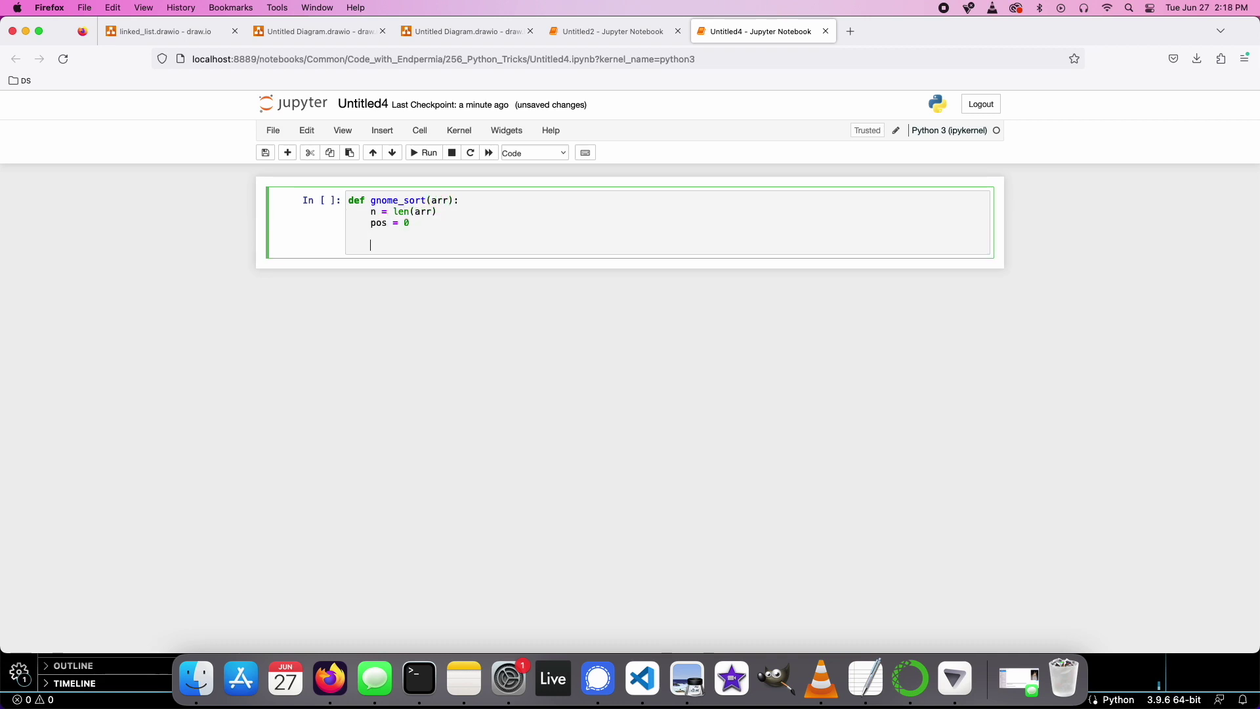
pyautogui.write('while pos < n:')
pyautogui.press('Return')
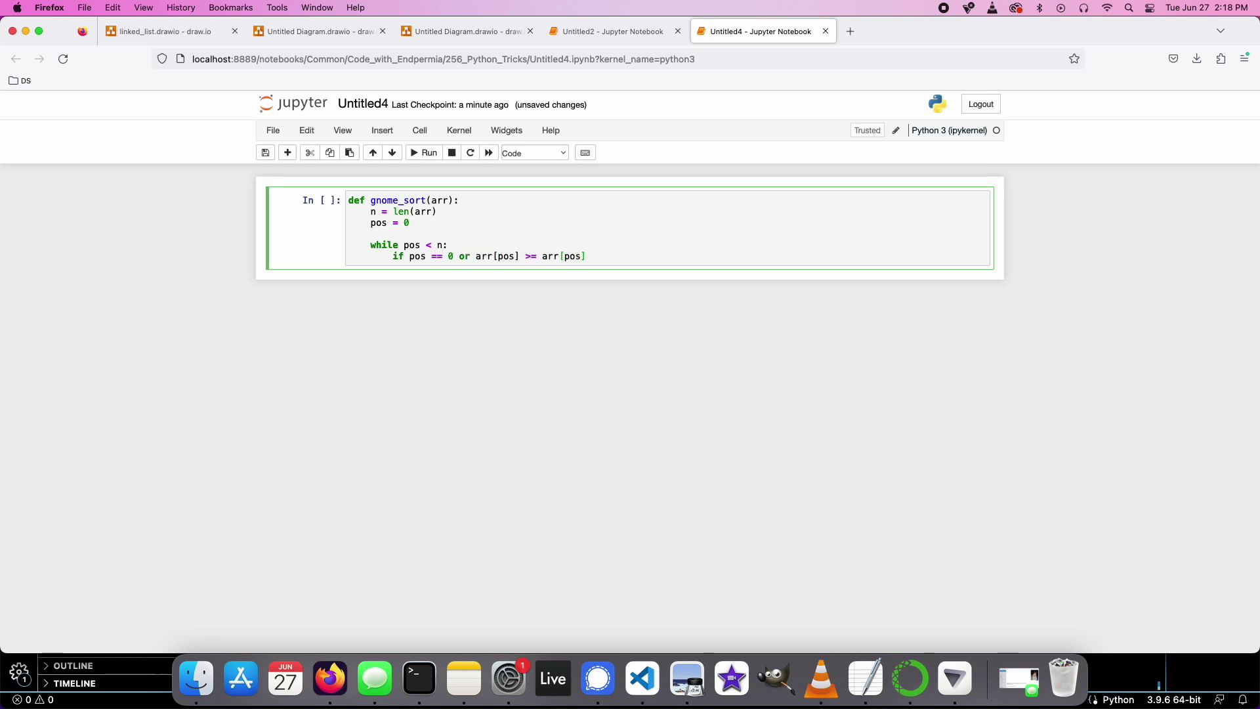
pyautogui.write(':')
pyautogui.press('Return')
pyautogui.press('Return')
pyautogui.press('Return')
pyautogui.write('arr[pos], arr[pos - 1')
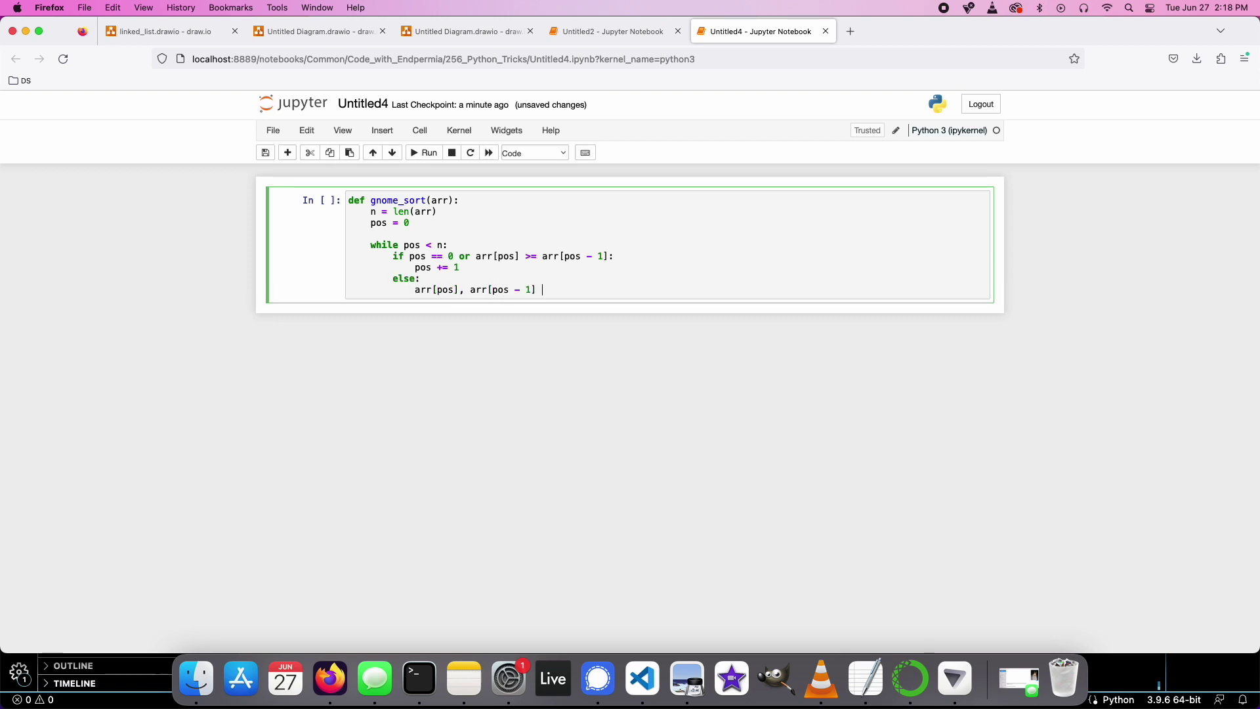
pyautogui.write('[pos]')
pyautogui.write('s]')
pyautogui.press('Return')
pyautogui.write('pos -= 1')
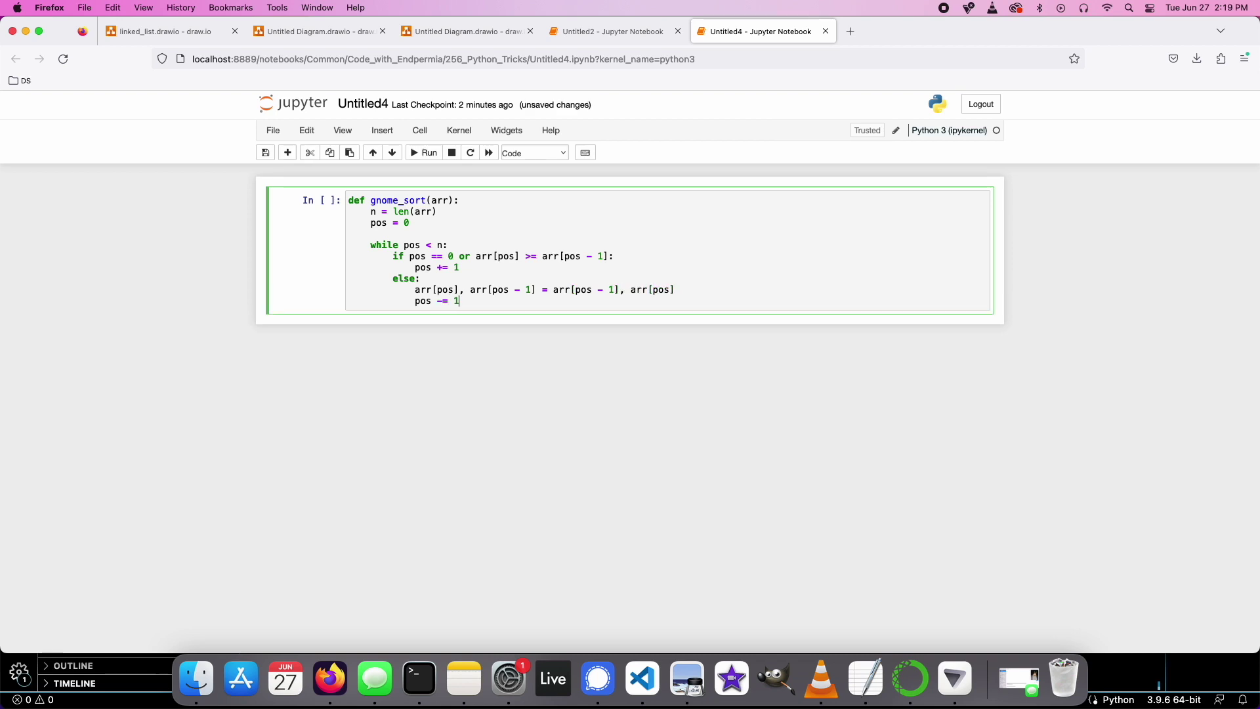
pyautogui.press('Return')
pyautogui.press('Return')
pyautogui.press('BackSpace')
pyautogui.press('BackSpace')
# Run the gnome_sort cell, unsorted_list = [5, 2, 9, 1, 7], and sorted_list = gnome_sort(unsorted_list)
pyautogui.click(422, 157)
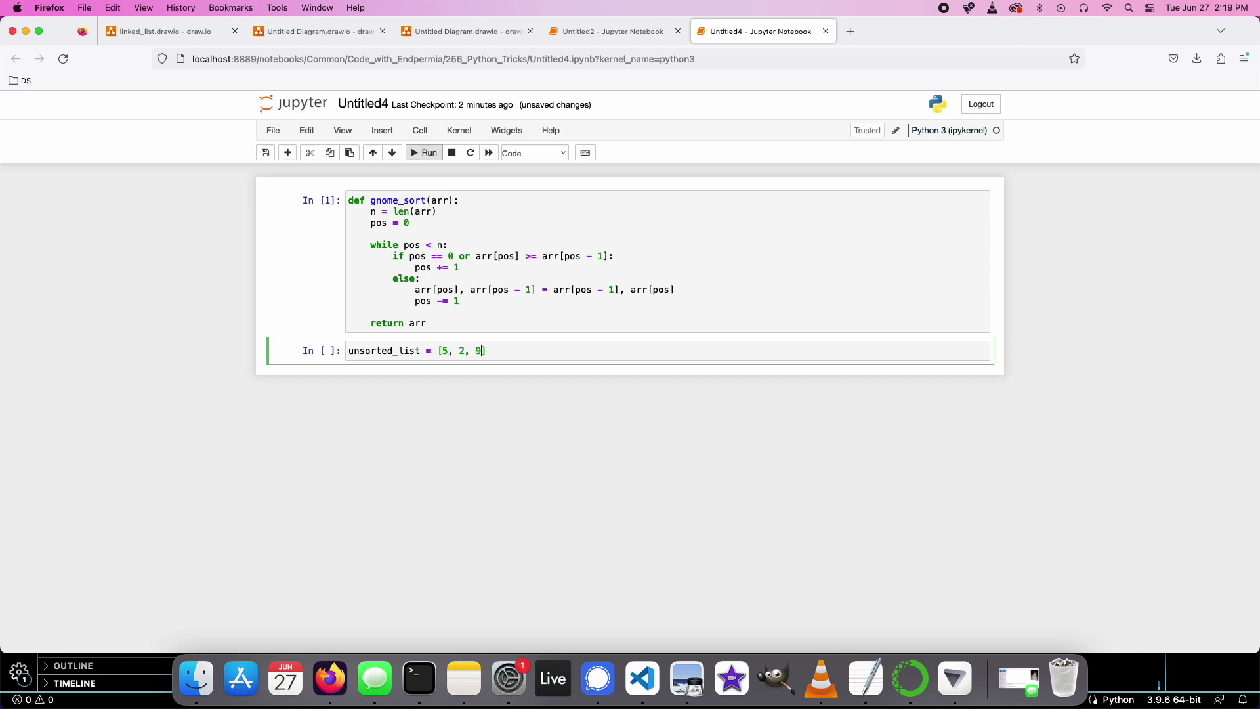
pyautogui.write(', 1, 7')
pyautogui.click(440, 156)
pyautogui.write('sorted_list = gnome_sort(unsorted')
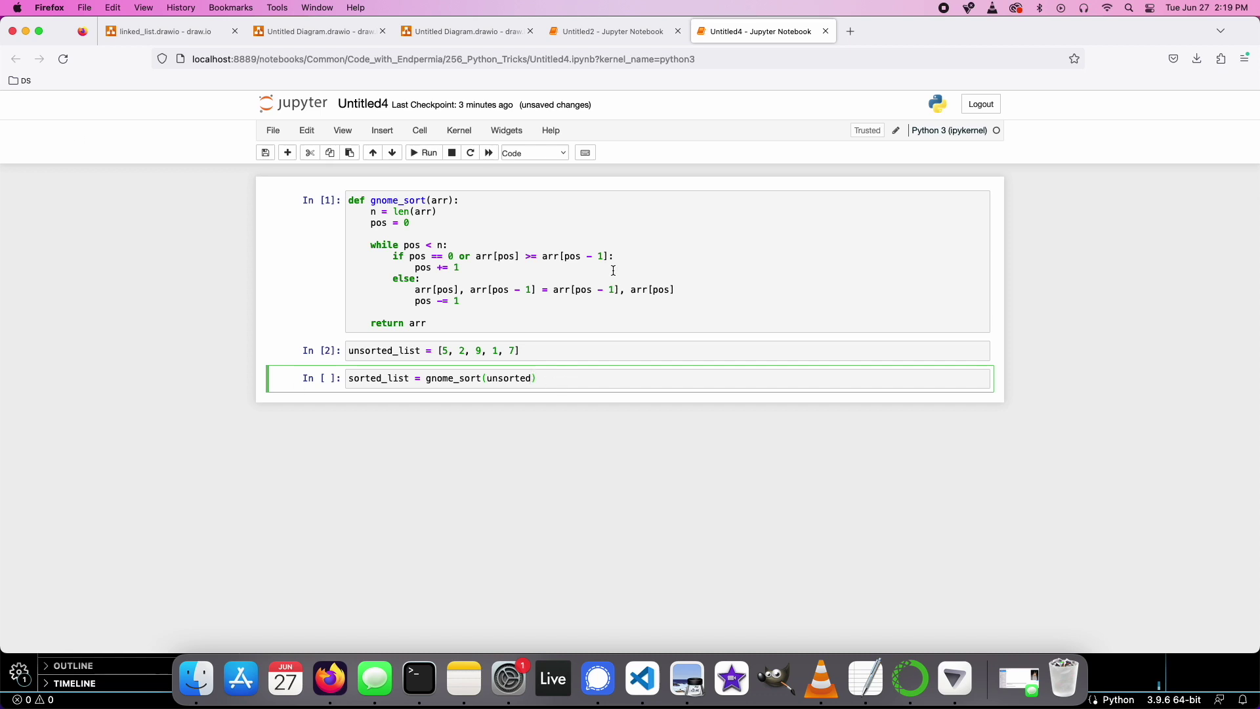
pyautogui.write('_list')
pyautogui.click(424, 153)
pyautogui.write('print(sorted_li')
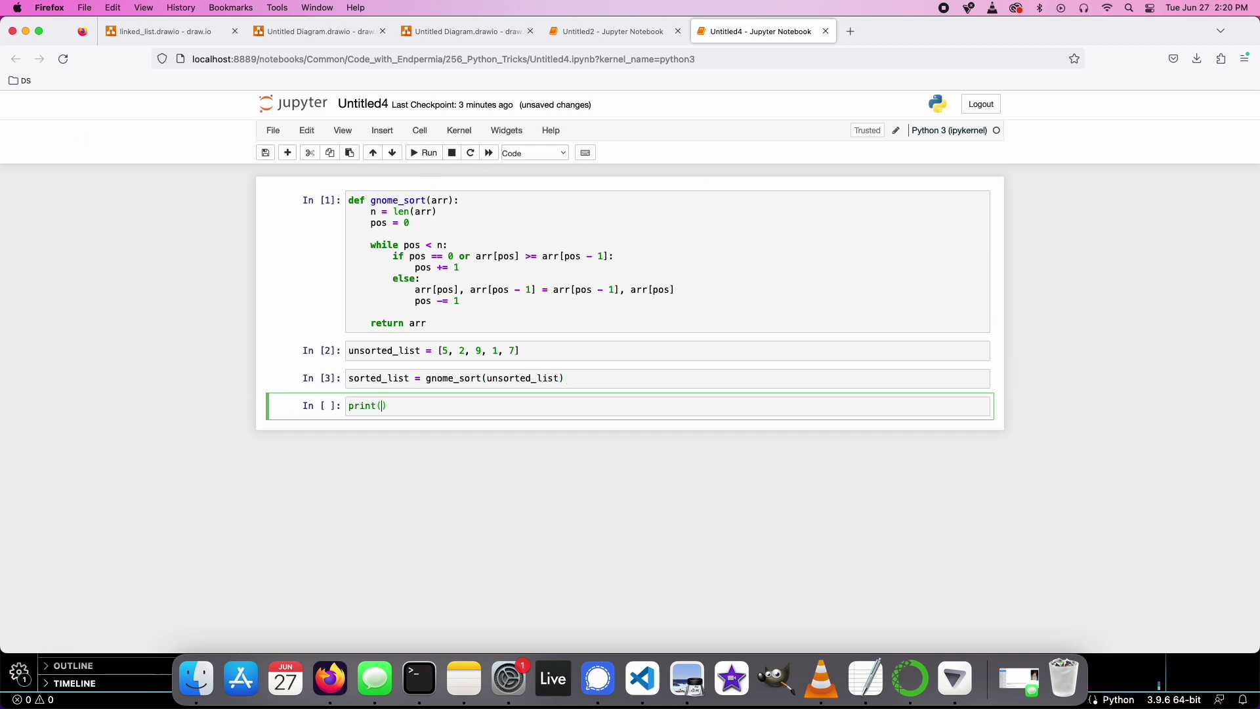